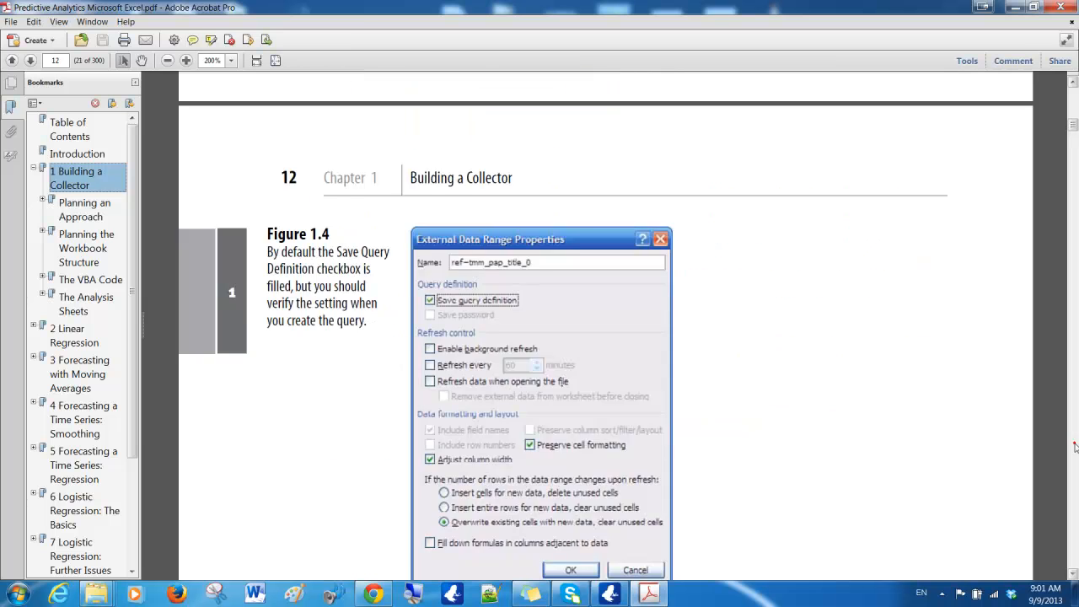
# Read the workbook structure pages up to the "Structuring the Formula" section and examine its IF formula example.
pyautogui.scroll(-6, 1075, 446)
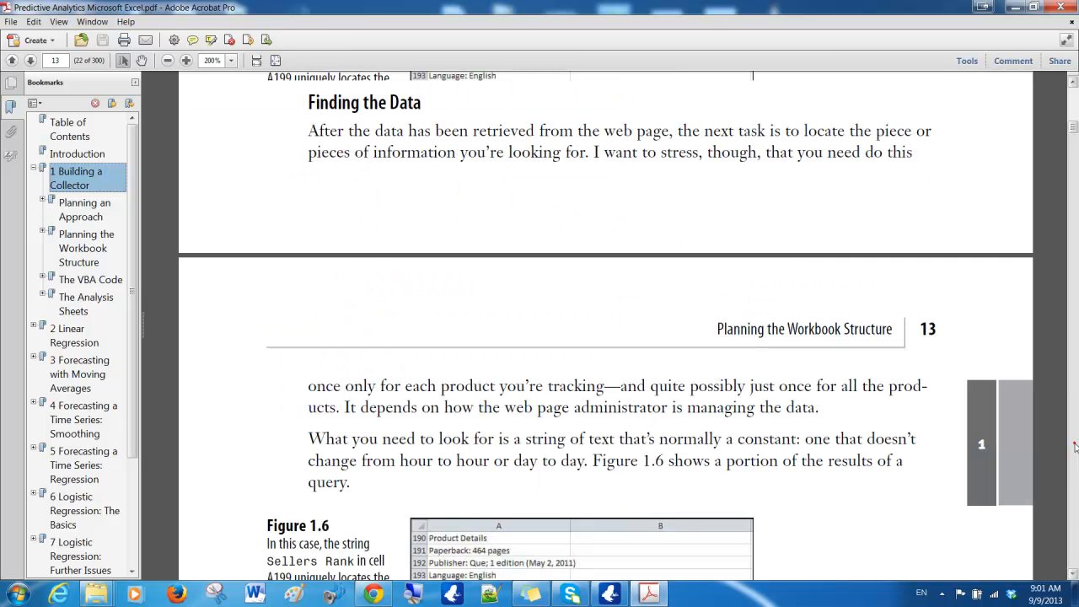
pyautogui.scroll(-10, 1075, 447)
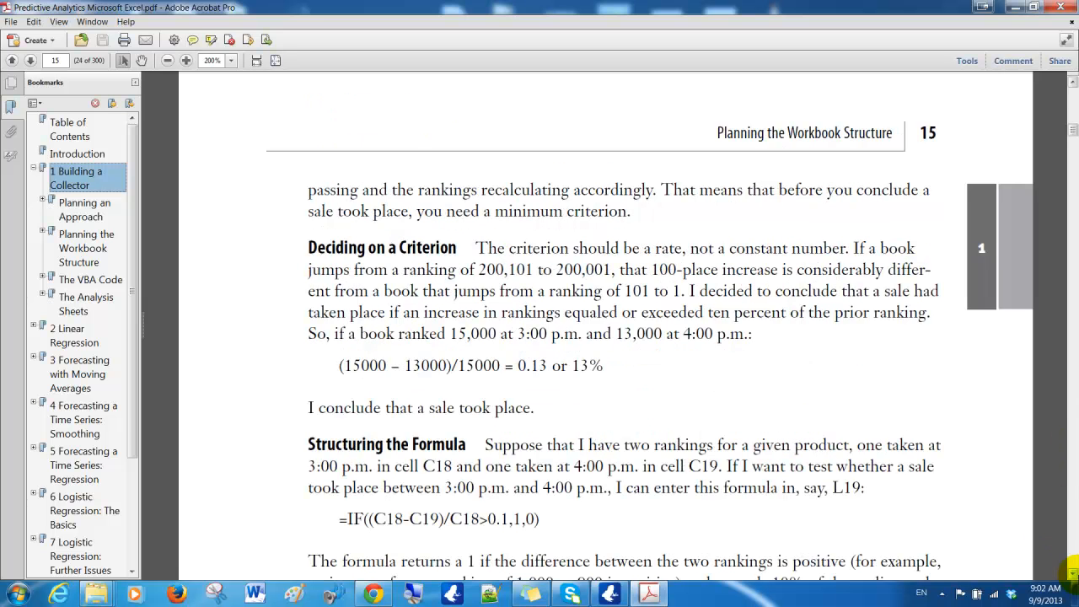
pyautogui.click(1073, 574)
pyautogui.click(1073, 575)
pyautogui.click(1074, 574)
pyautogui.click(1074, 575)
pyautogui.click(1073, 575)
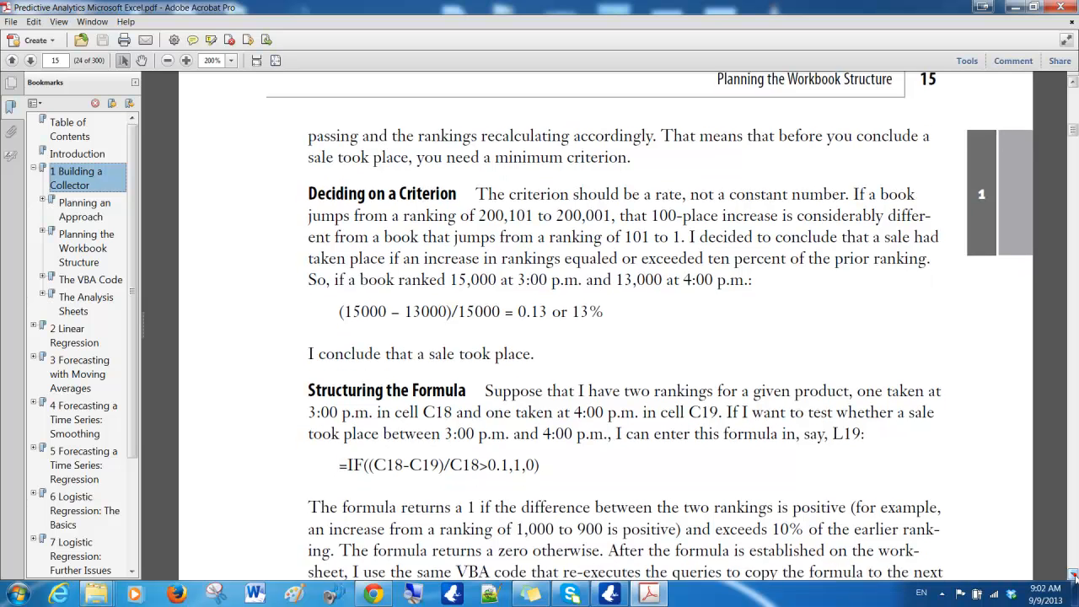
pyautogui.click(1073, 574)
pyautogui.click(1074, 575)
pyautogui.click(1073, 574)
pyautogui.click(1073, 575)
pyautogui.click(1074, 575)
pyautogui.click(1073, 575)
pyautogui.click(1074, 575)
pyautogui.click(1074, 575)
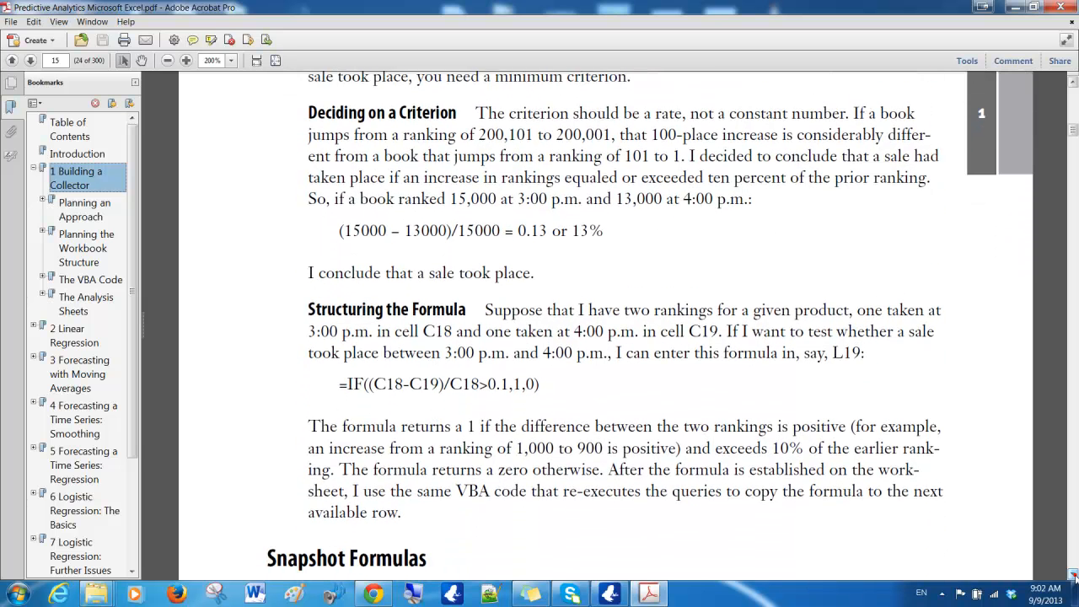
pyautogui.click(1074, 575)
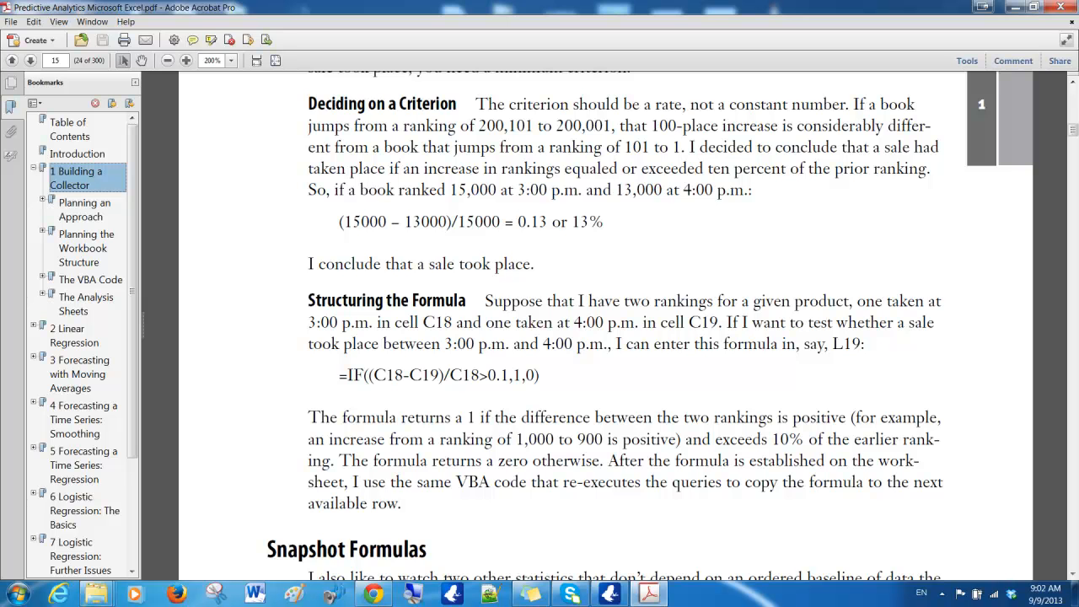
pyautogui.click(347, 374)
pyautogui.doubleClick(354, 375)
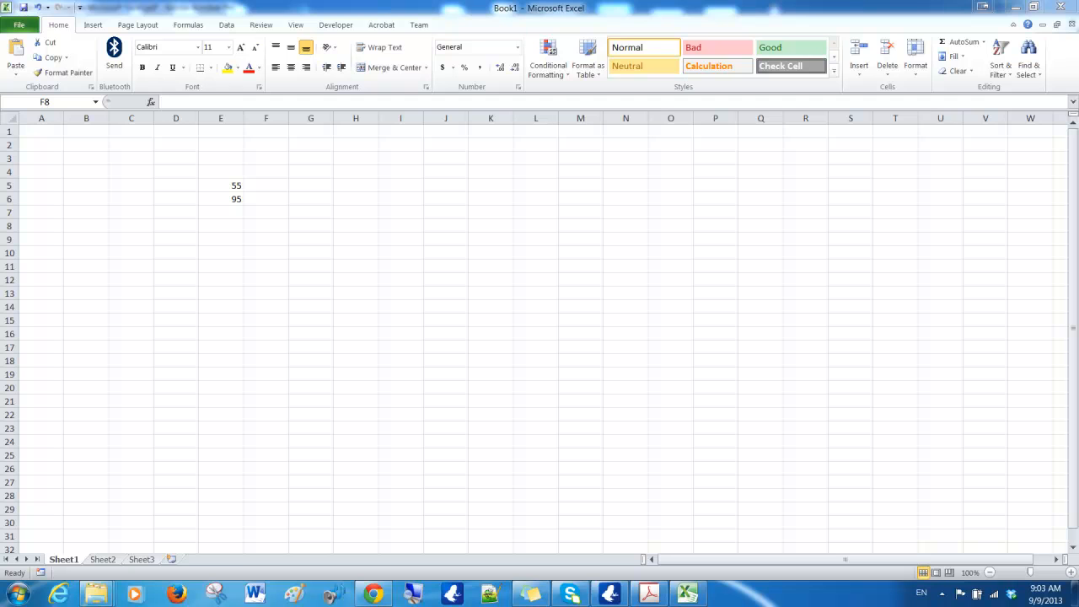
# Start an IF formula in cell F5 that tests whether E5 is greater than 65.
pyautogui.click(261, 184)
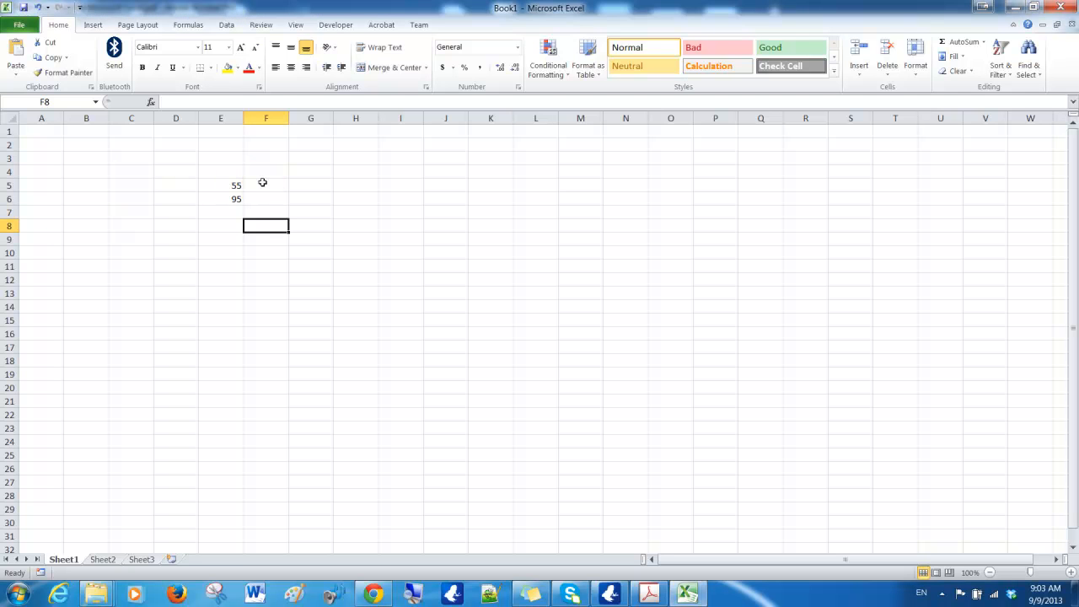
pyautogui.click(262, 187)
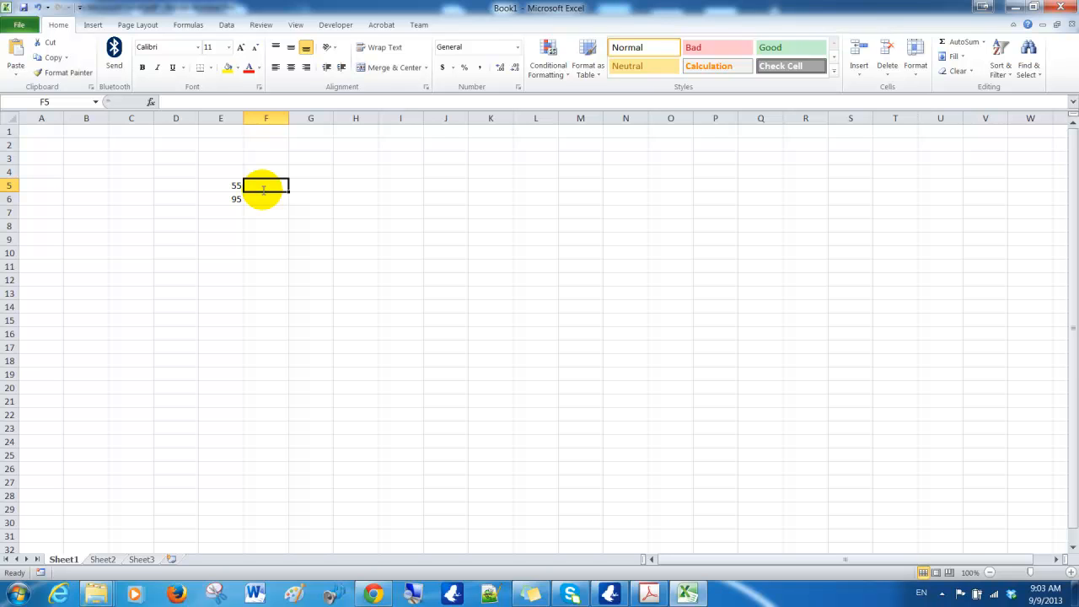
pyautogui.write('=IF')
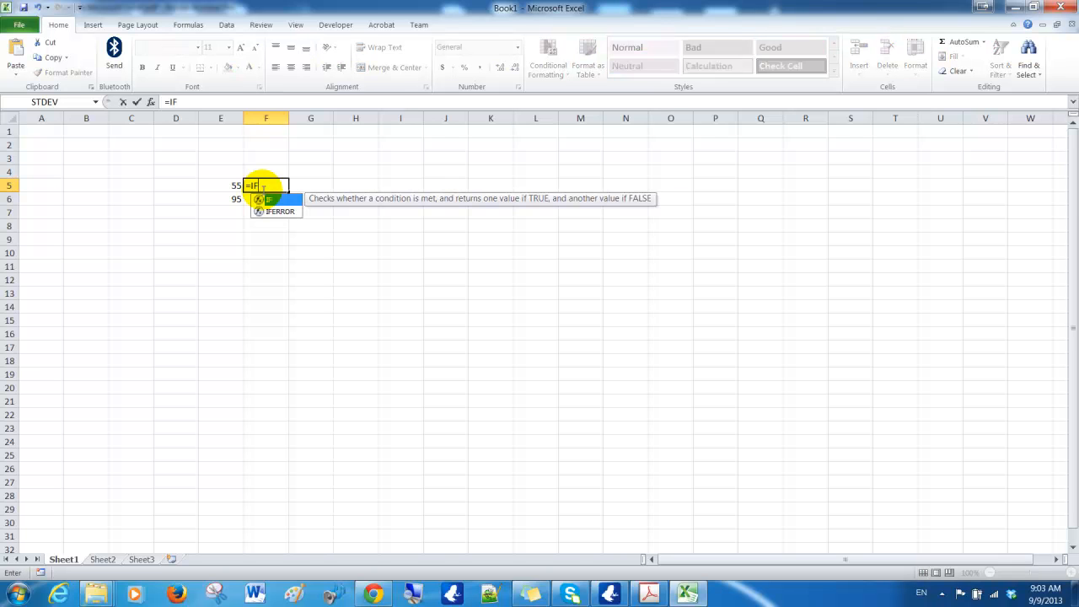
pyautogui.write('(')
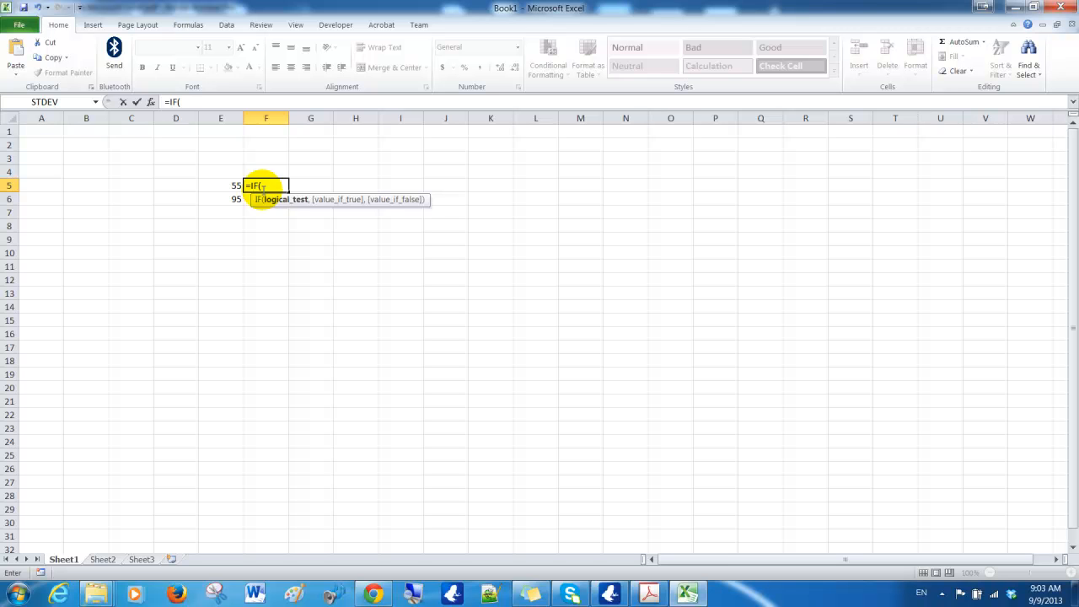
pyautogui.click(224, 185)
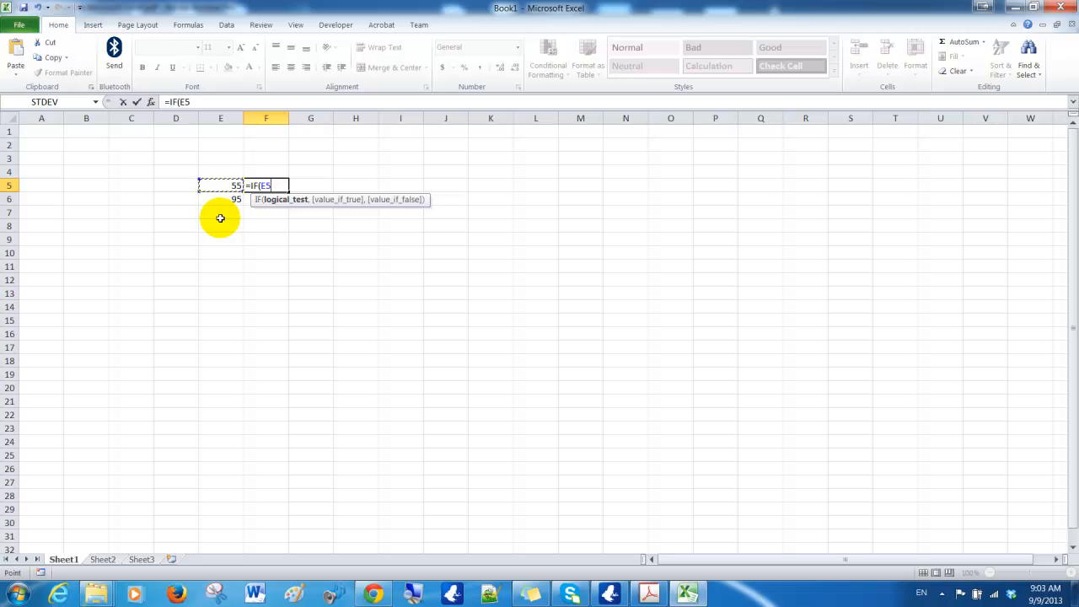
pyautogui.write('>')
pyautogui.write('65,')
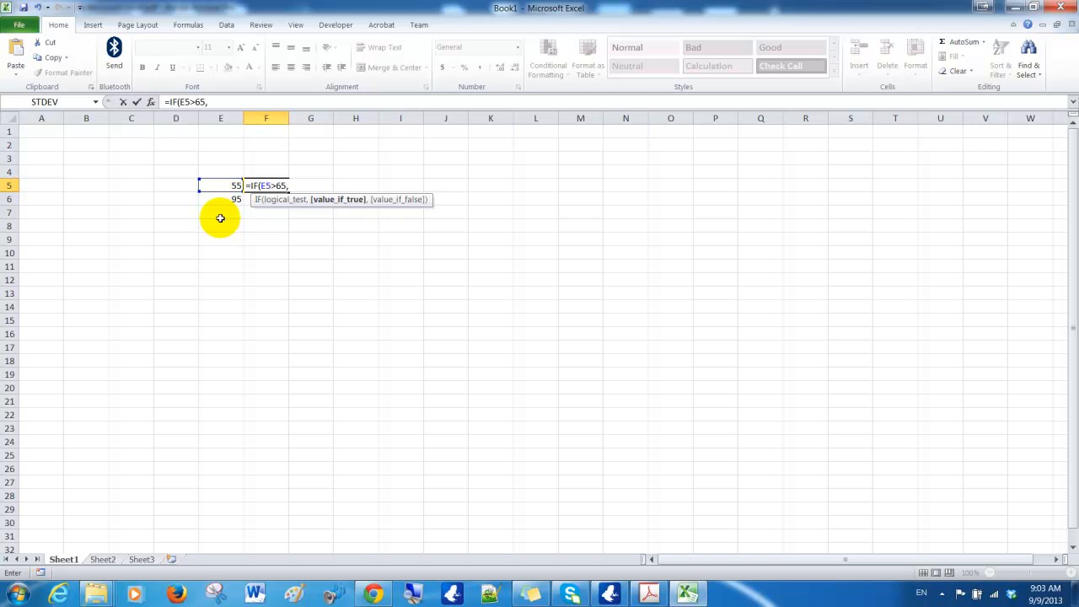
# Complete the F5 formula with "PASS" as the true result and "FAIL" as the false result.
pyautogui.write('"')
pyautogui.write('PASS"')
pyautogui.write(',')
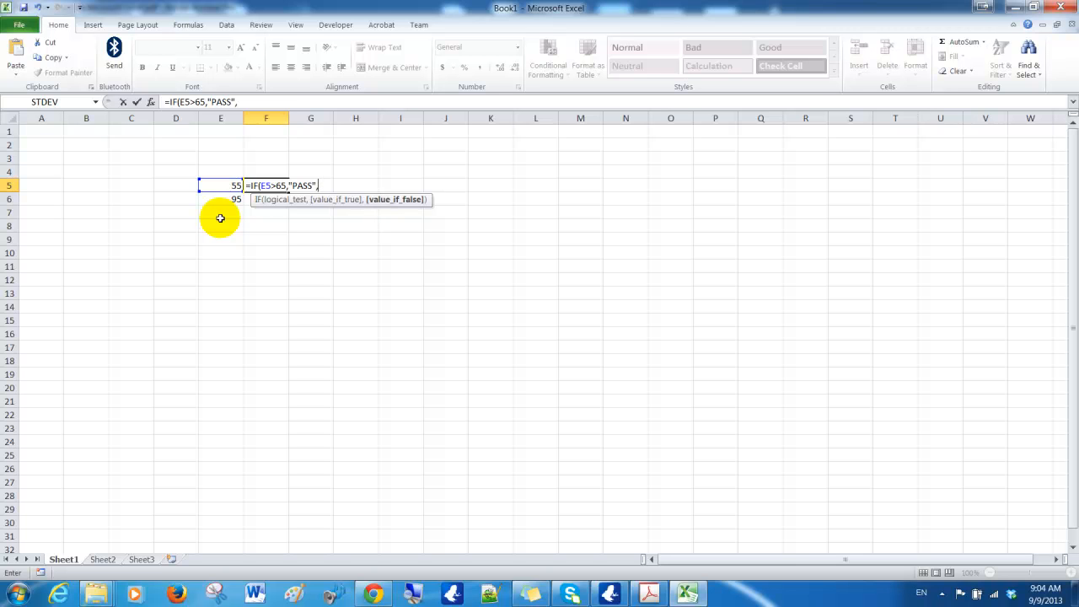
pyautogui.write('"FALSE"')
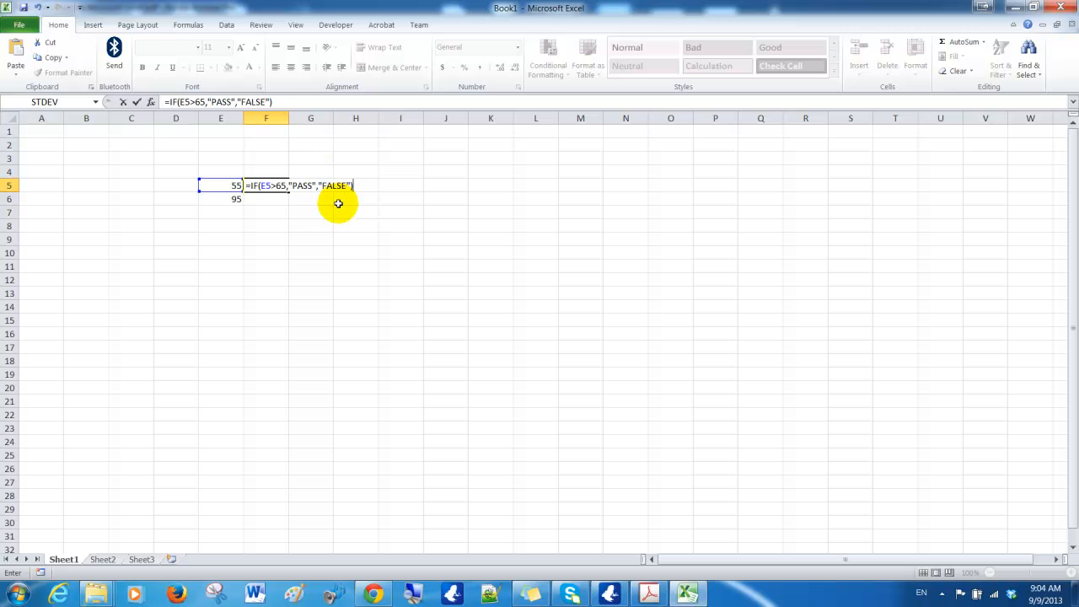
pyautogui.doubleClick(332, 184)
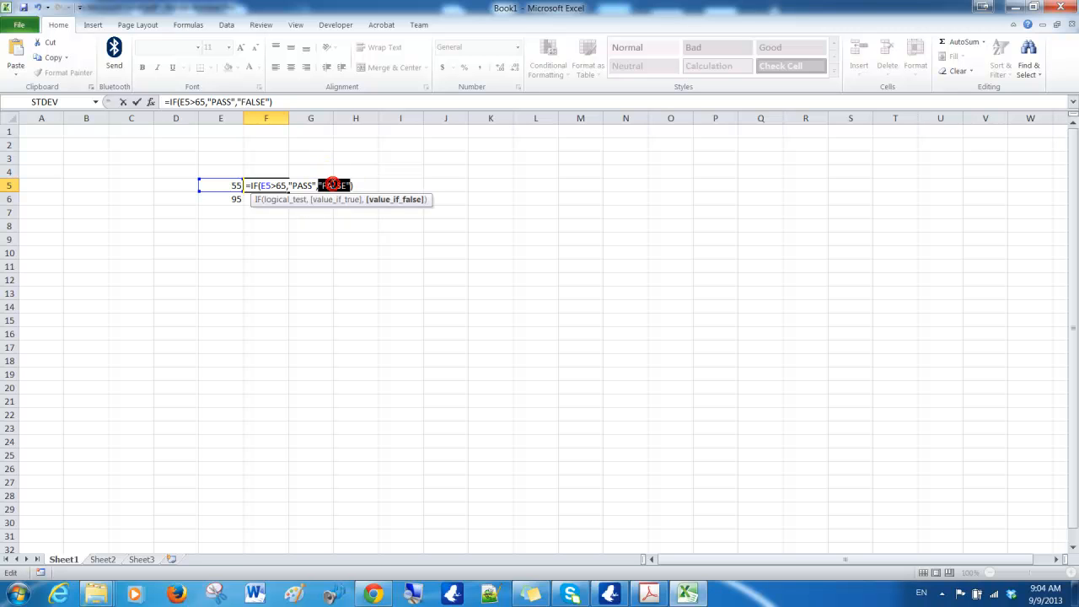
pyautogui.write('"FAIL"')
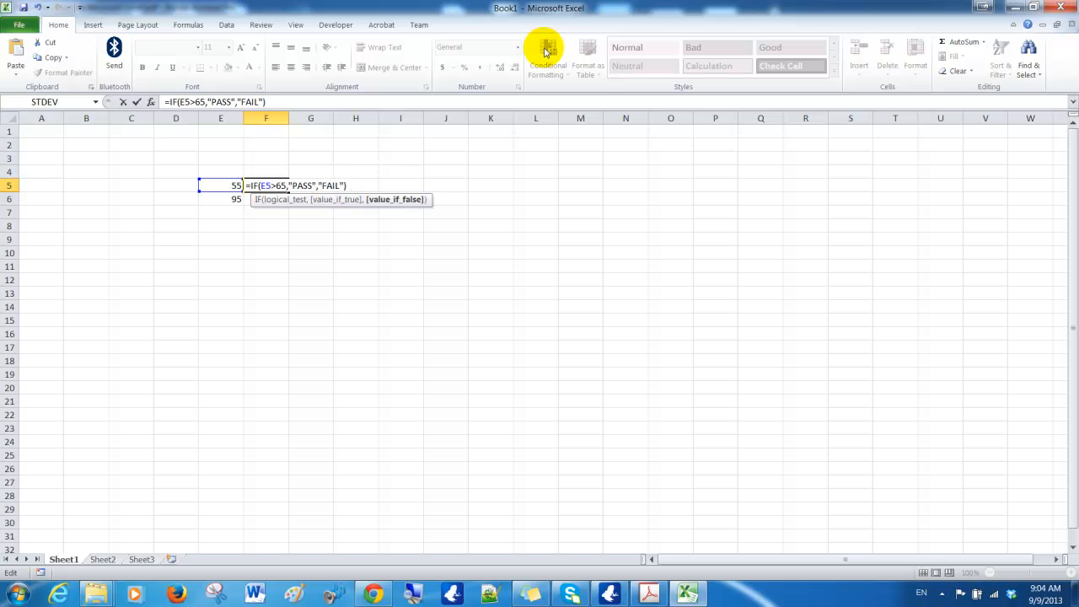
pyautogui.press('Return')
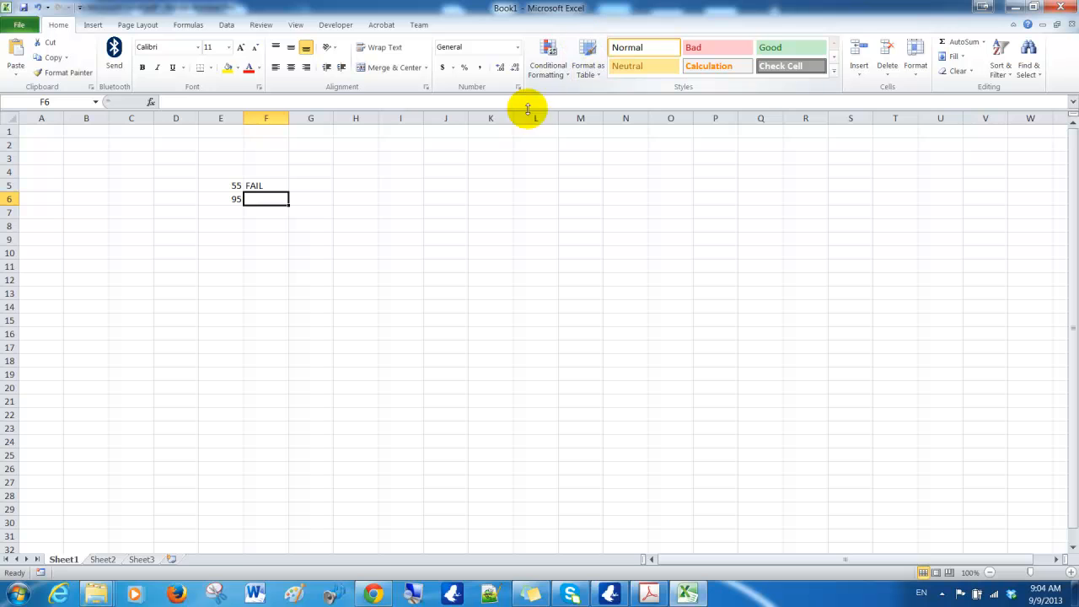
# Fill the IF formula from F5 down to F6 and check which cell the copied formula references.
pyautogui.click(276, 184)
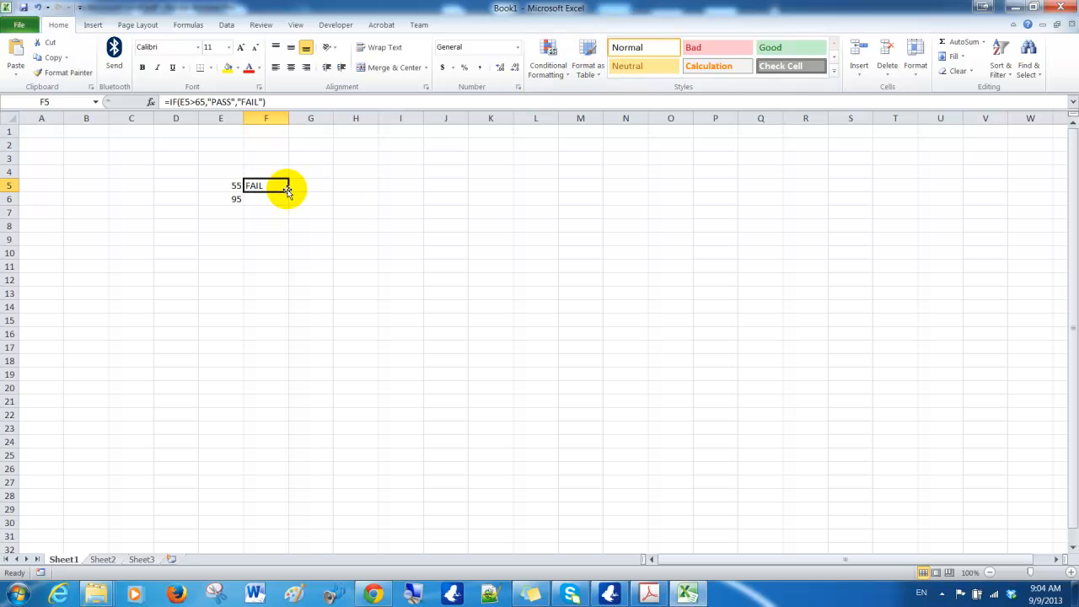
pyautogui.moveTo(287, 191); pyautogui.dragTo(289, 205)
pyautogui.click(257, 199)
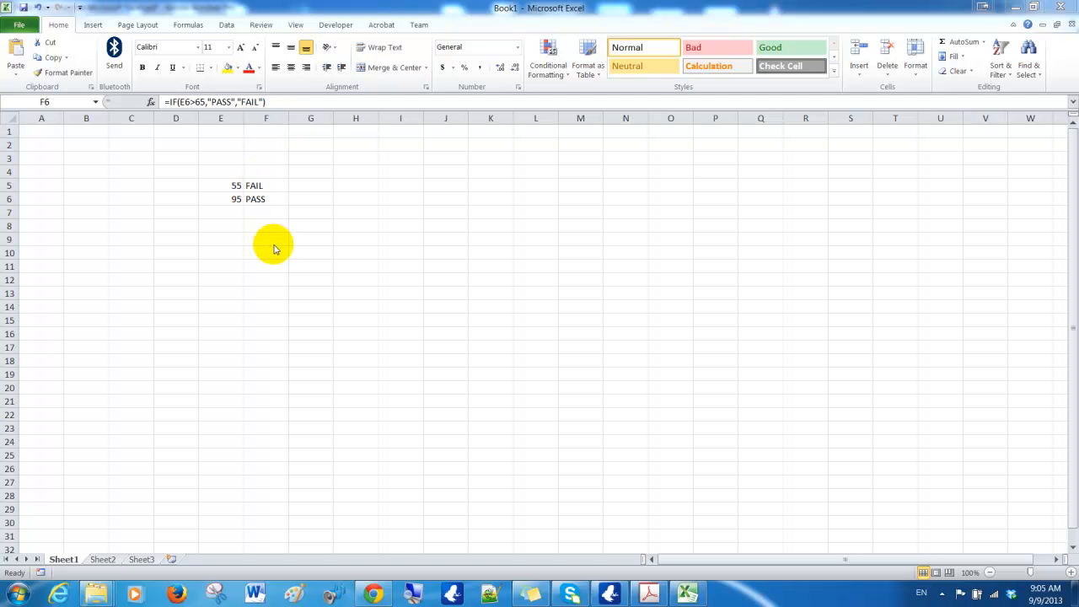
pyautogui.click(264, 184)
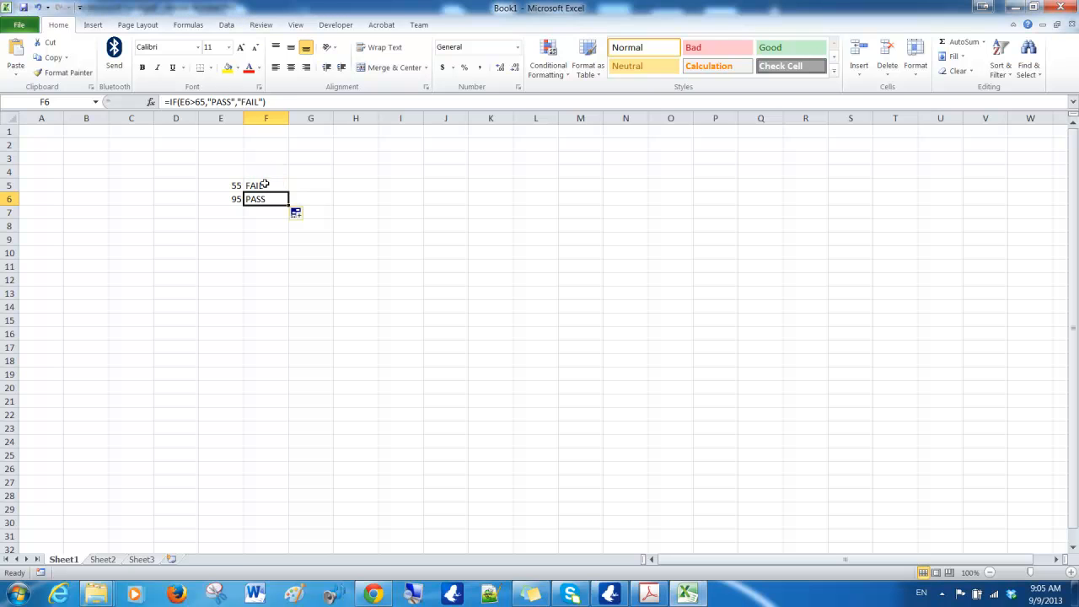
pyautogui.click(264, 184)
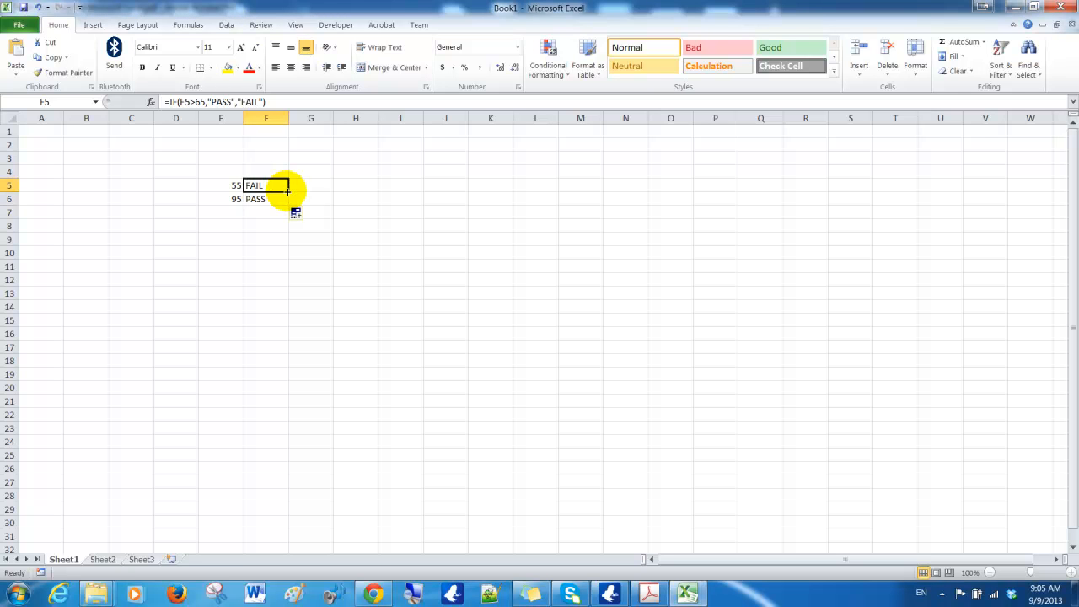
pyautogui.moveTo(288, 190); pyautogui.dragTo(292, 207)
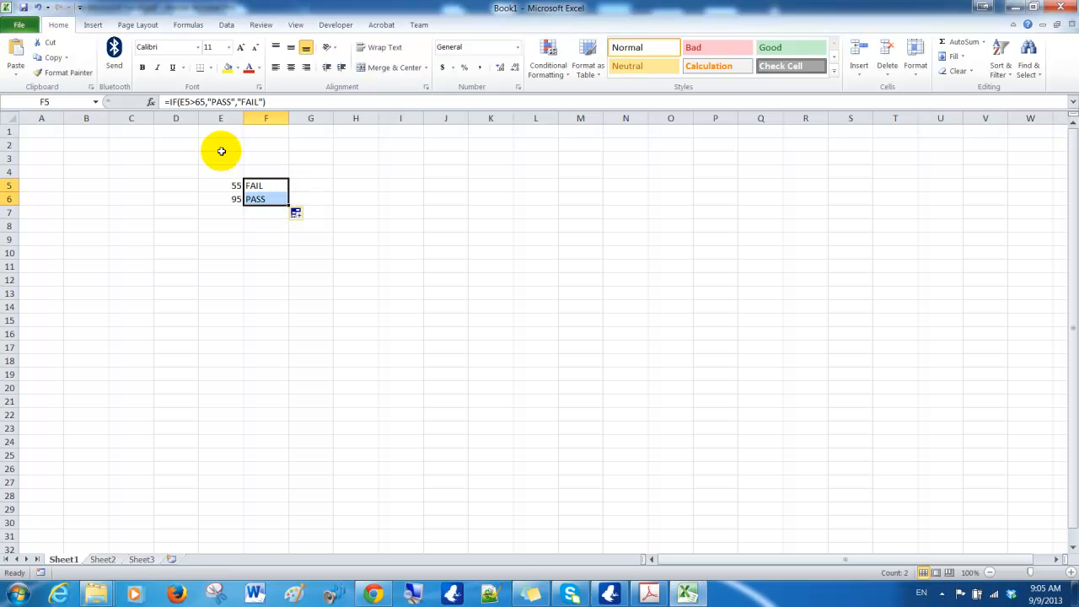
pyautogui.click(261, 199)
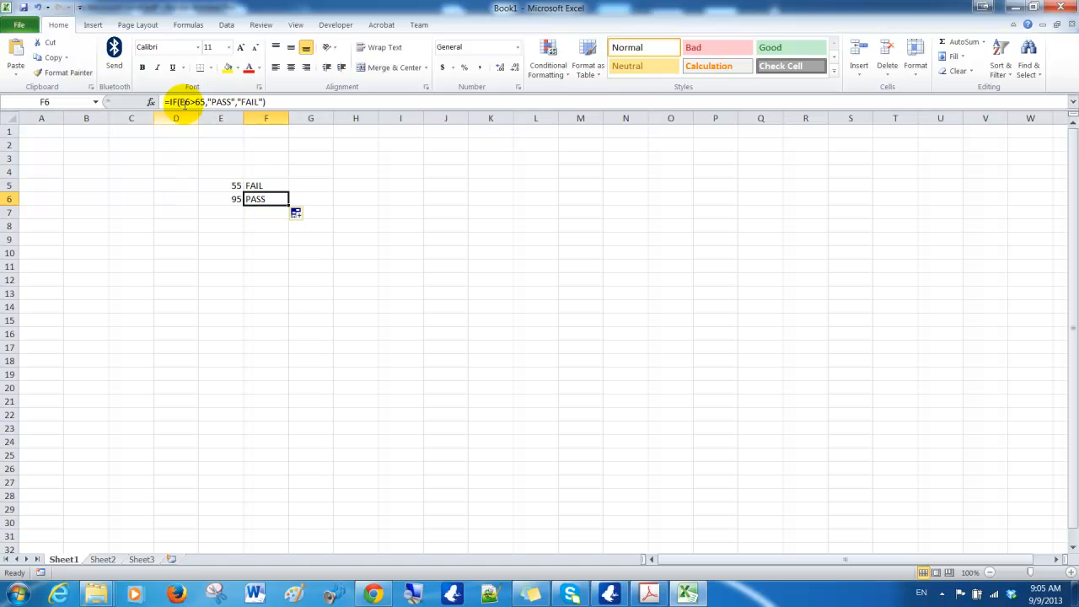
# Lock the row of the reference in the F5 formula by changing it to E$5.
pyautogui.click(261, 184)
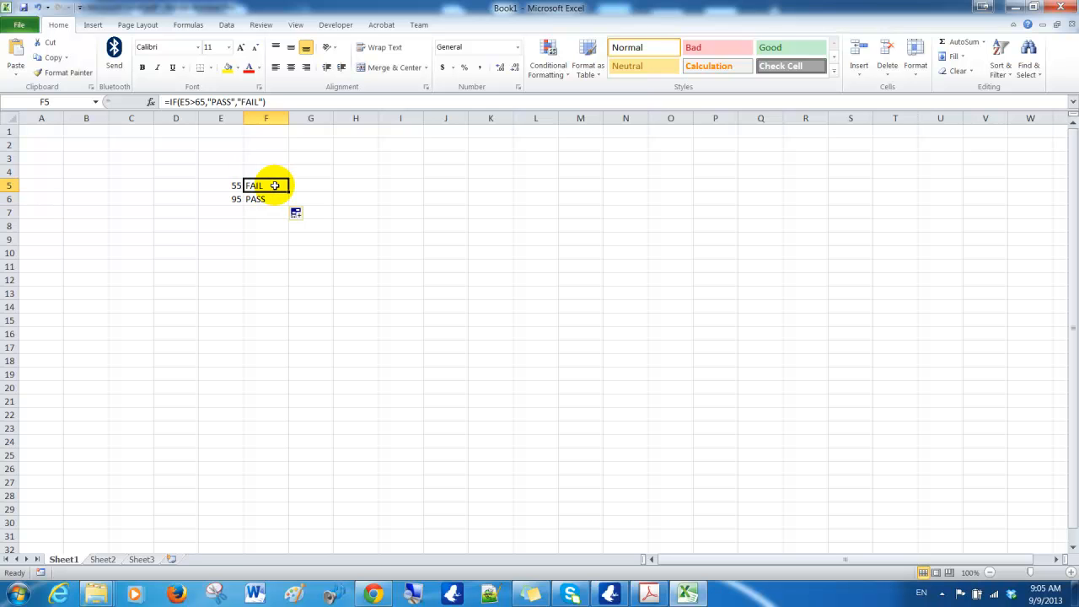
pyautogui.click(183, 101)
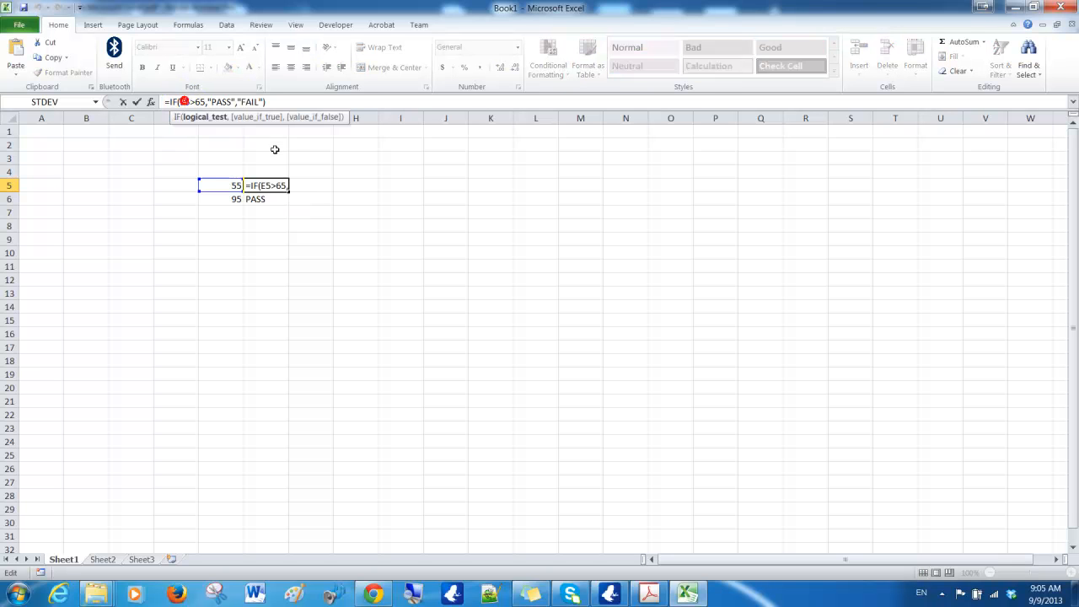
pyautogui.write('$')
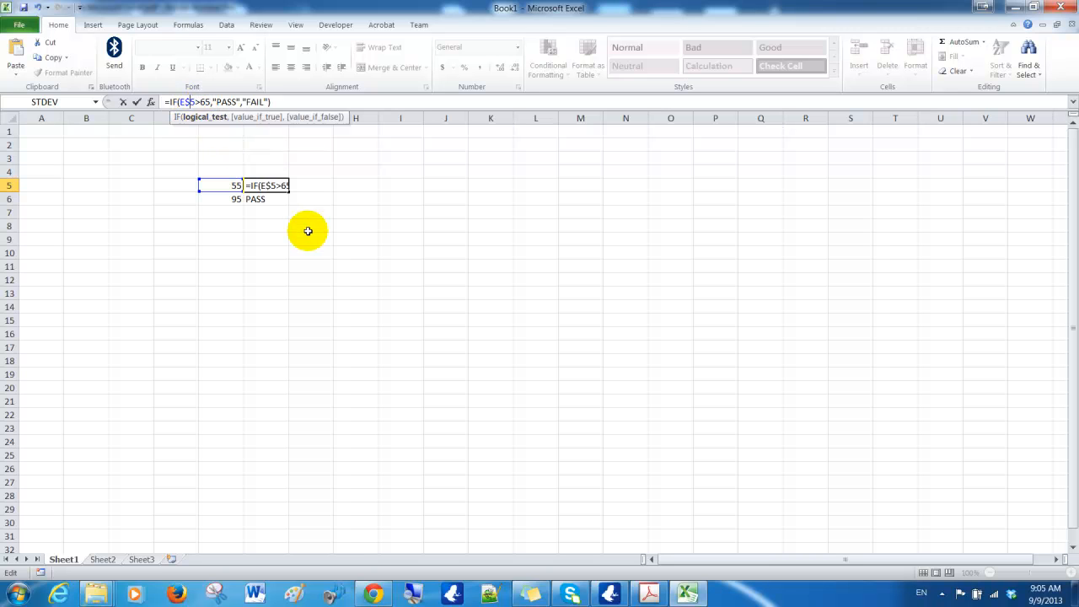
pyautogui.press('Return')
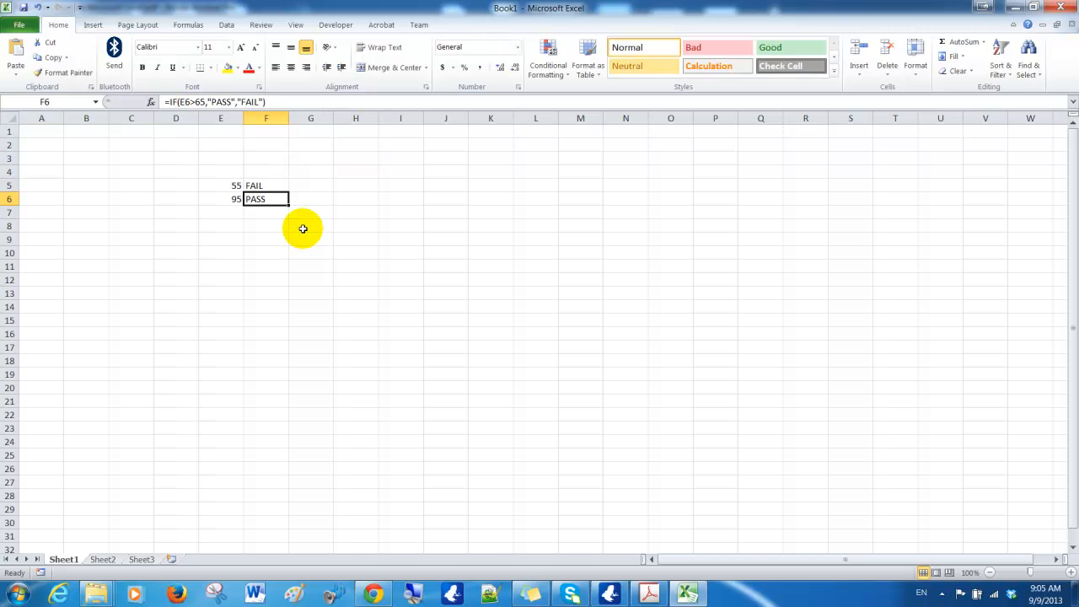
# Fill the row-locked formula from F5 down to F6 and inspect the copied formula.
pyautogui.click(265, 184)
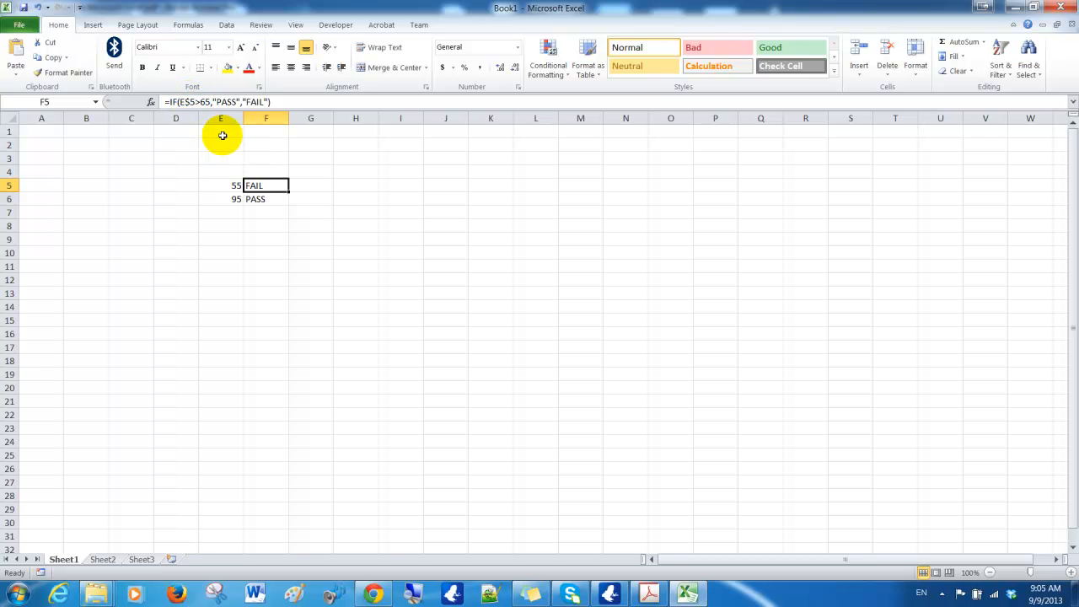
pyautogui.moveTo(288, 191); pyautogui.dragTo(289, 207)
pyautogui.click(276, 199)
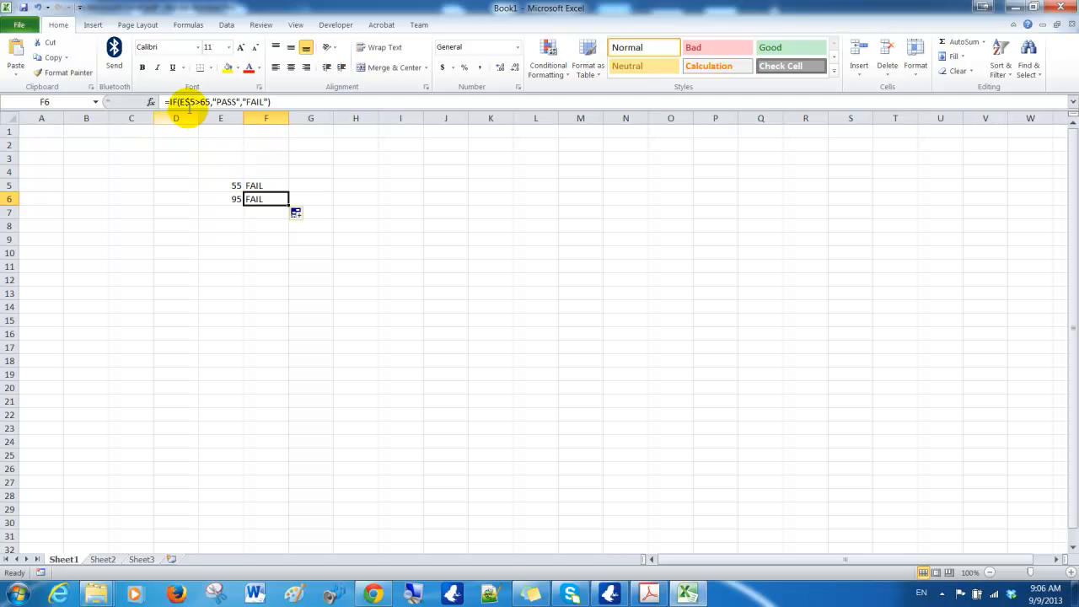
# Lock the column of the reference in the F5 formula as well, making it $E$5.
pyautogui.click(256, 185)
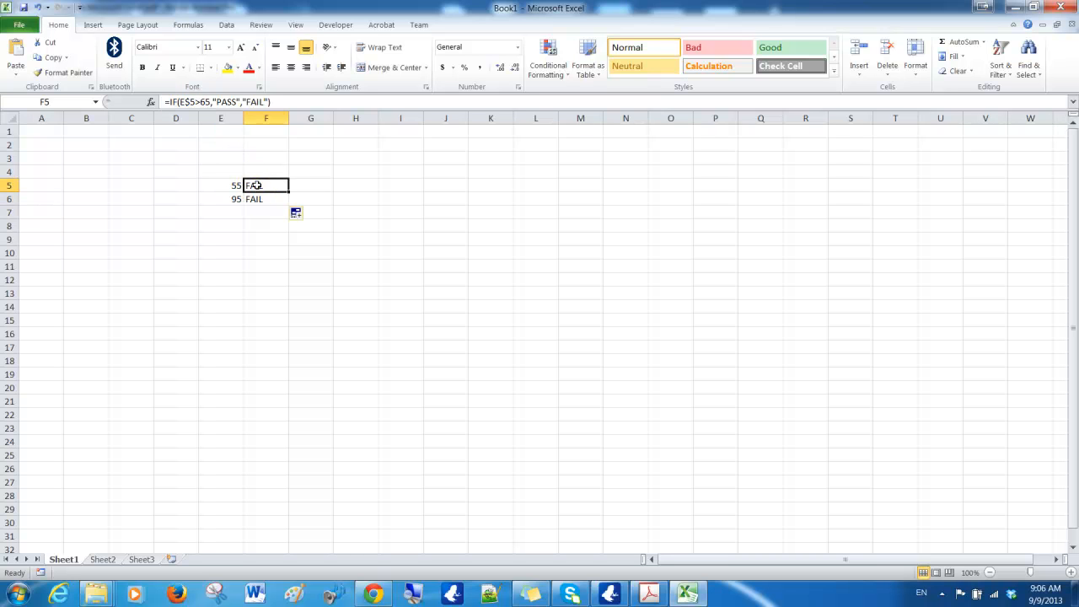
pyautogui.click(179, 101)
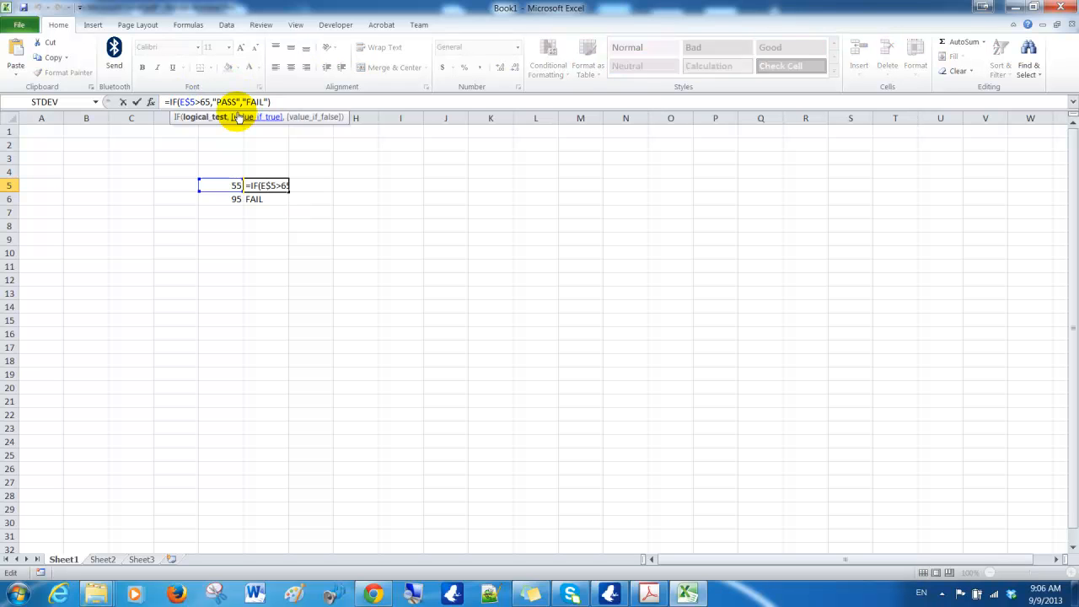
pyautogui.write('$')
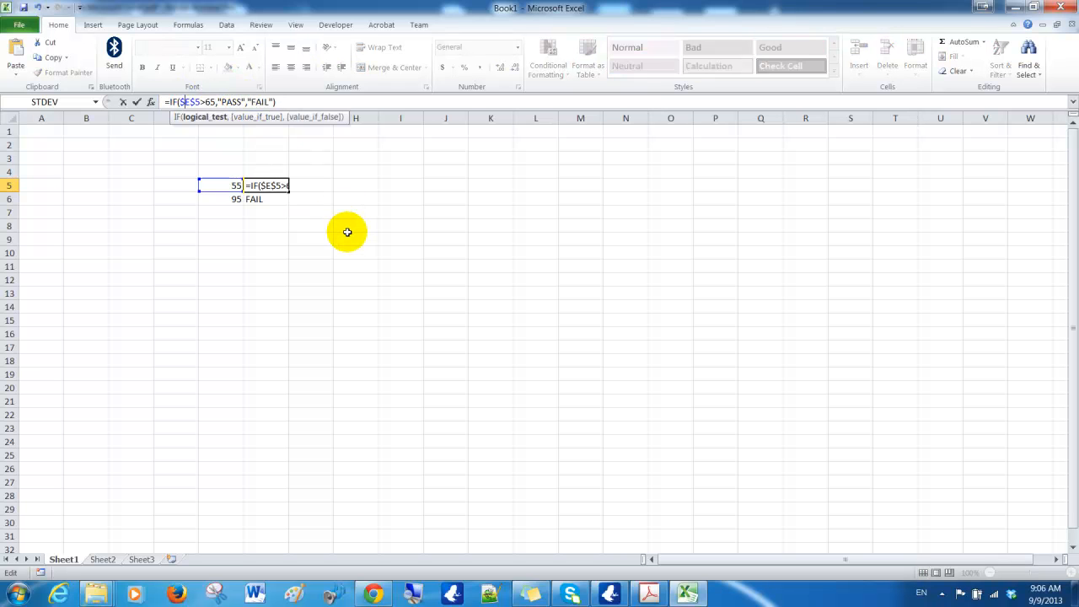
pyautogui.press('Return')
# Fill the fully absolute formula from F5 across to G5 and inspect the copied formula.
pyautogui.click(282, 185)
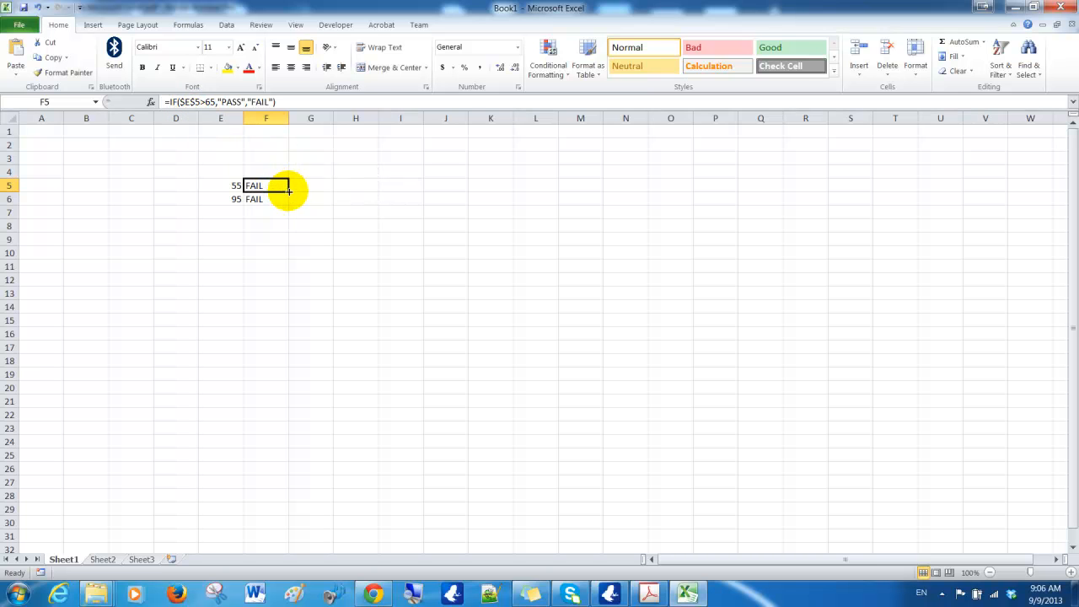
pyautogui.moveTo(288, 192); pyautogui.dragTo(322, 190)
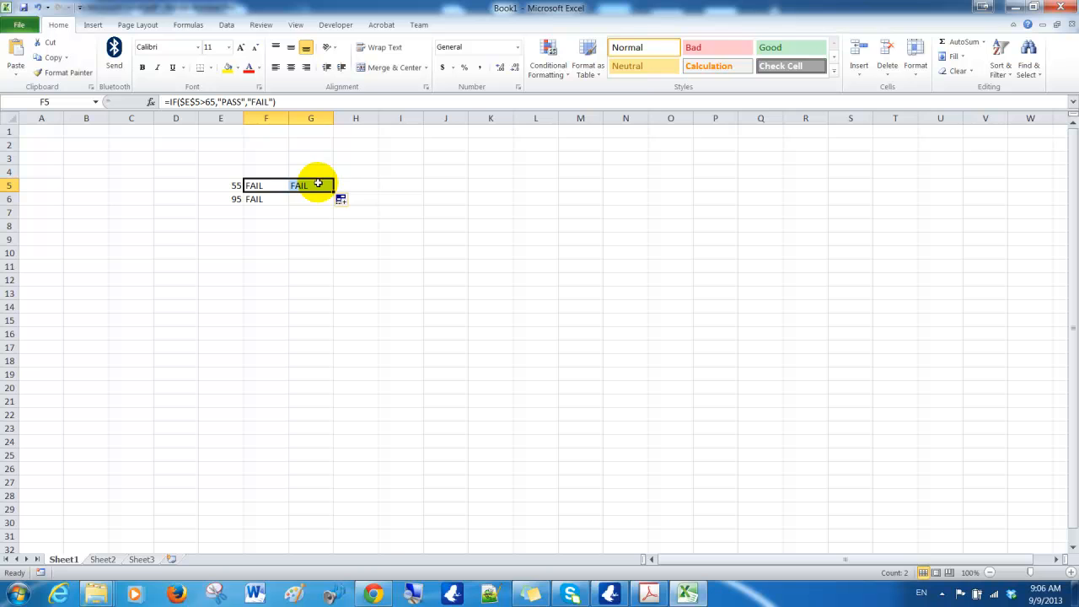
pyautogui.click(318, 184)
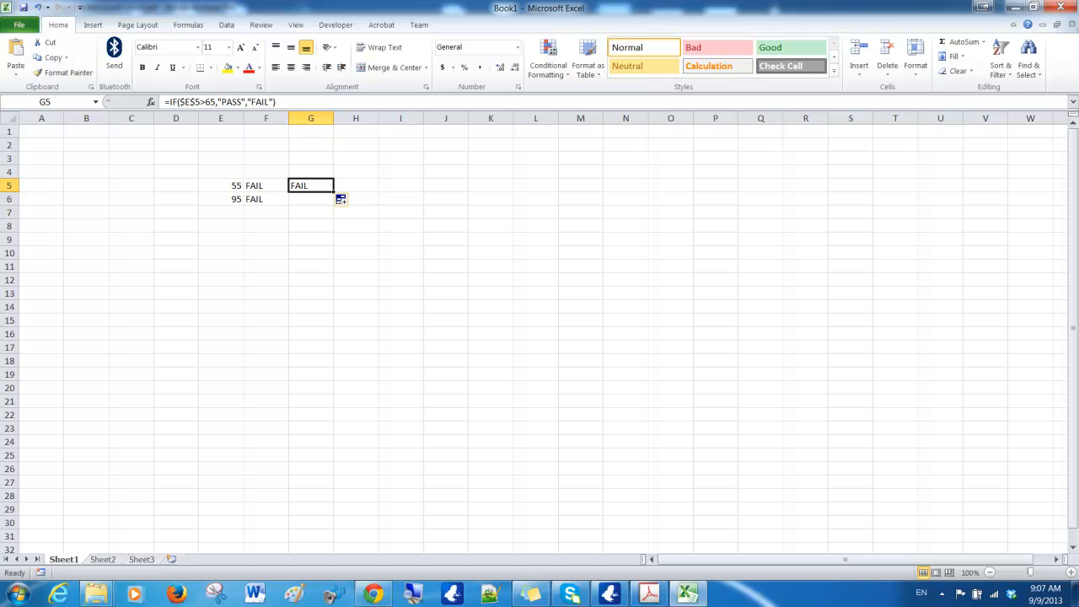
# Start an IF formula in cell F8 to review its arguments and try to enter it without any, as =If().
pyautogui.click(269, 185)
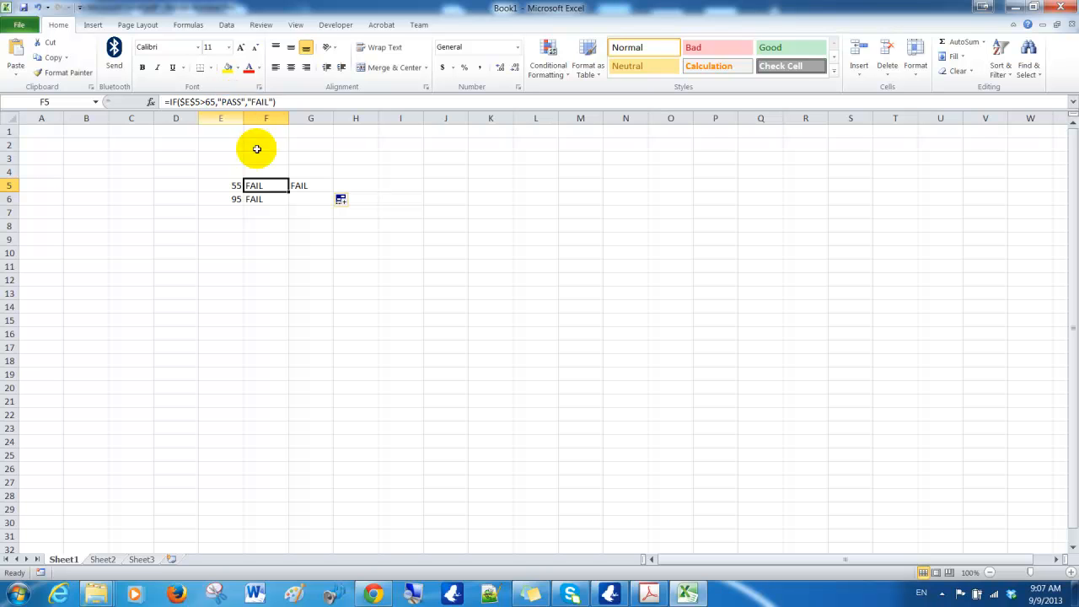
pyautogui.click(275, 225)
pyautogui.click(275, 224)
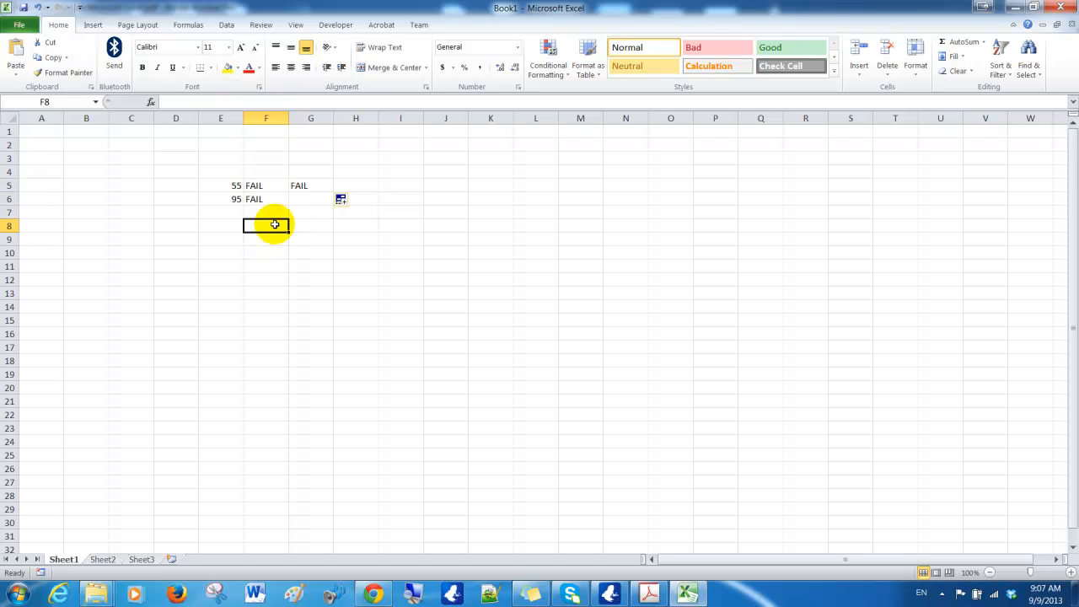
pyautogui.write('=If')
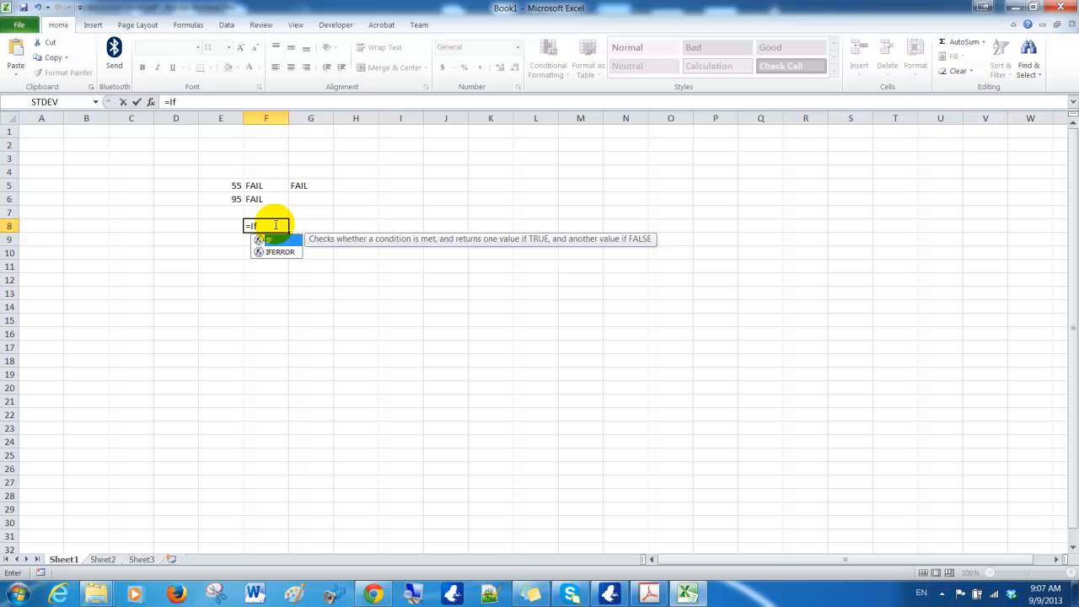
pyautogui.write('(')
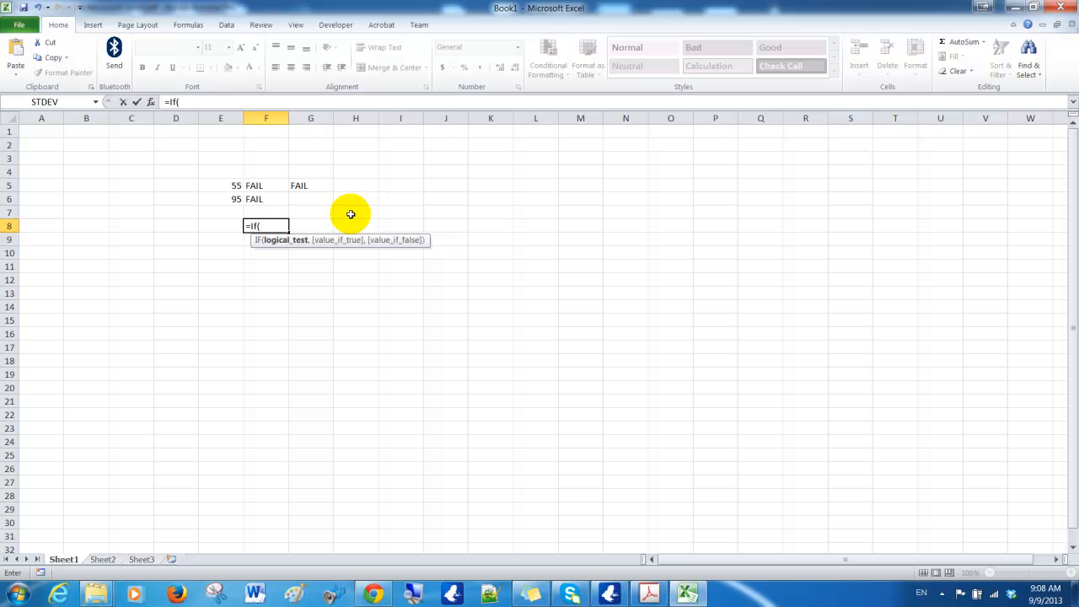
pyautogui.write(')')
pyautogui.press('Return')
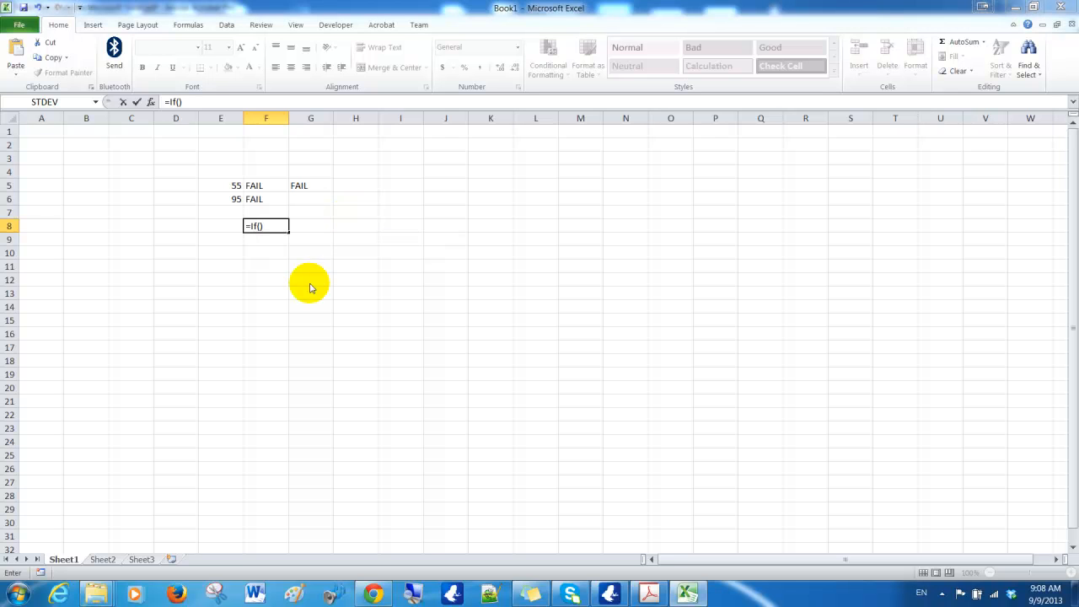
pyautogui.click(510, 341)
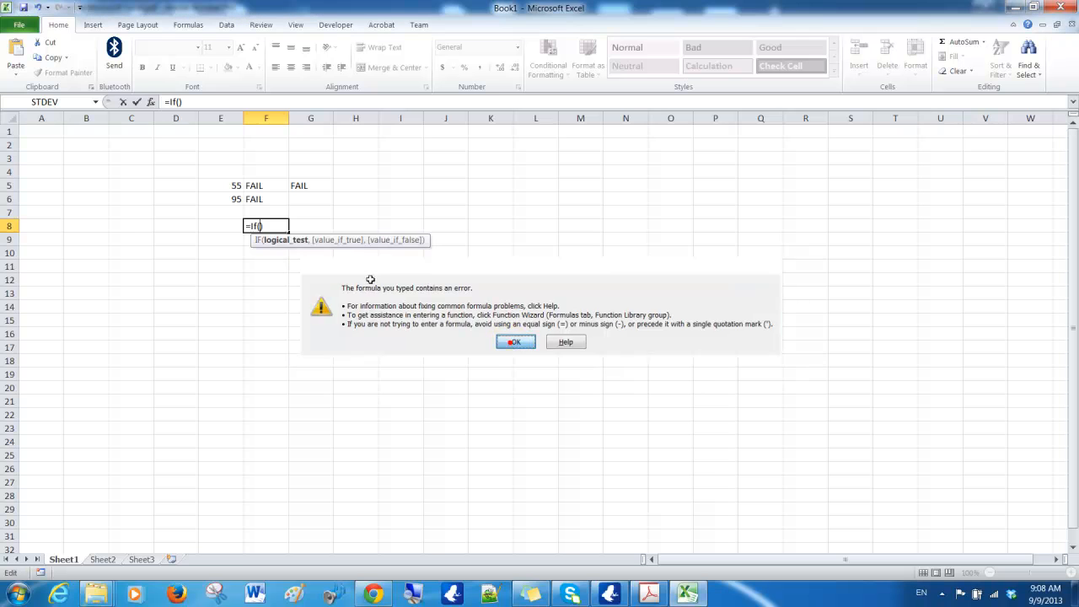
# Clear the empty IF formula from cell F8.
pyautogui.moveTo(284, 224); pyautogui.dragTo(233, 223)
pyautogui.press('Delete')
pyautogui.click(270, 262)
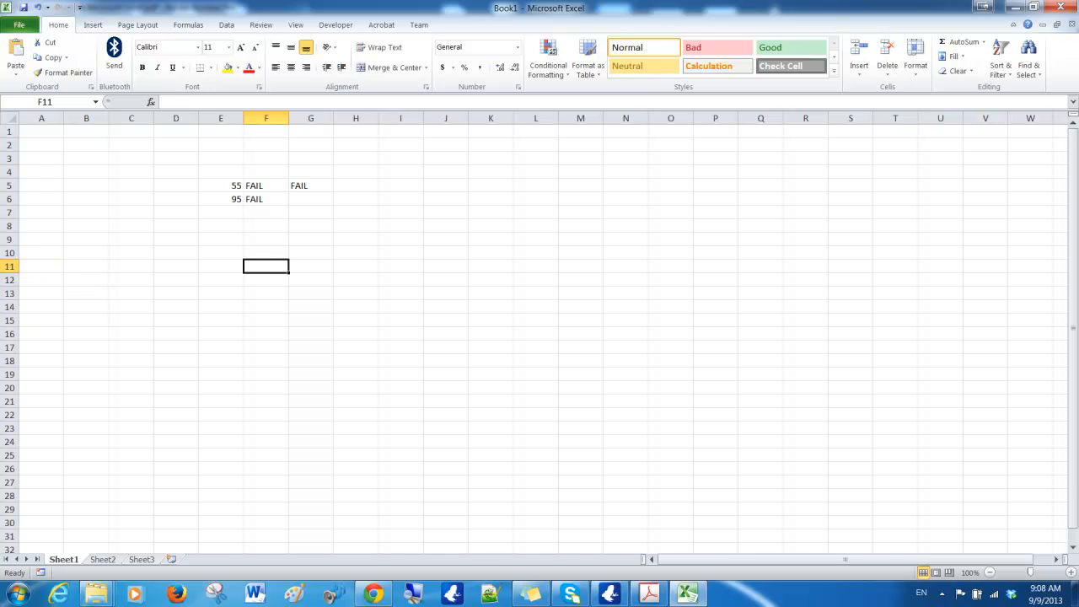
# Switch to the Predictive Analytics PDF in Adobe Acrobat and highlight the IF formula's (C18-C19)/C18 expression, then its results 1 and 0.
pyautogui.hotkey('alt', 'Tab')
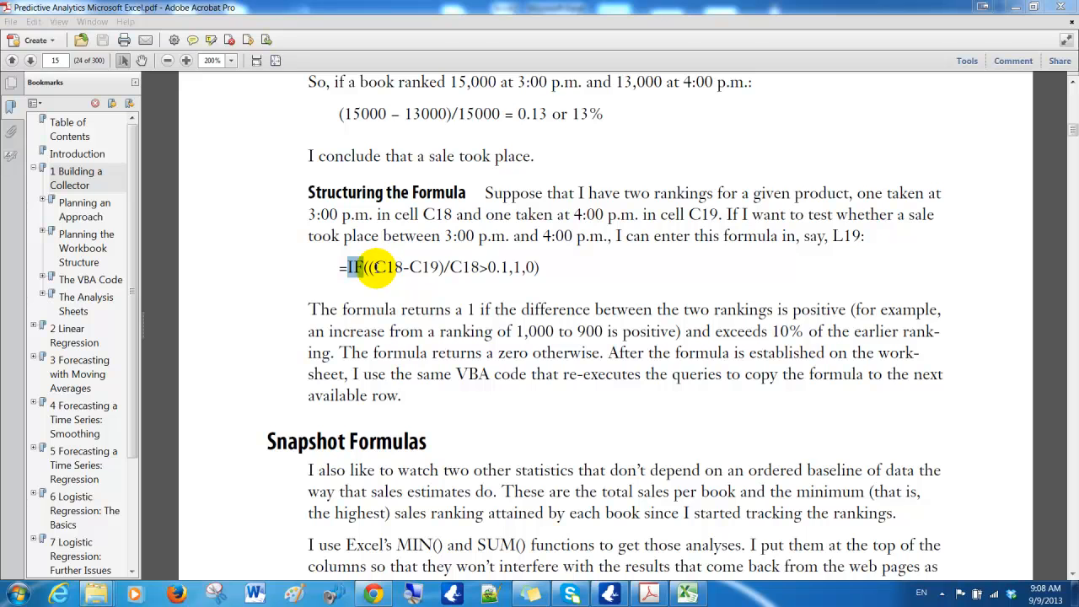
pyautogui.click(375, 268)
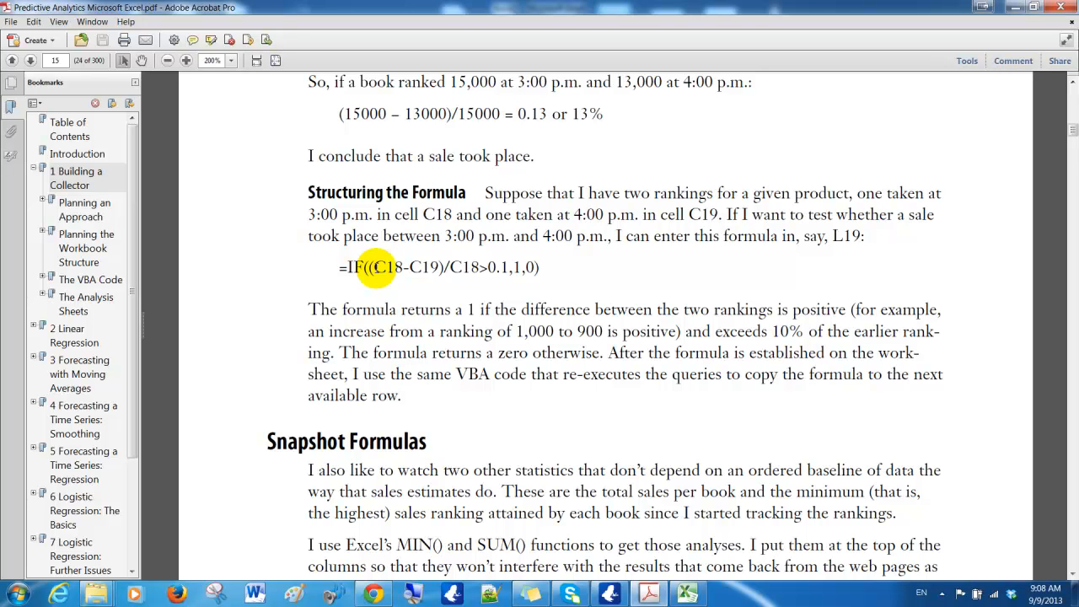
pyautogui.moveTo(375, 267)
pyautogui.mouseDown()
pyautogui.moveTo(505, 268)
pyautogui.moveTo(372, 267)
pyautogui.mouseUp()
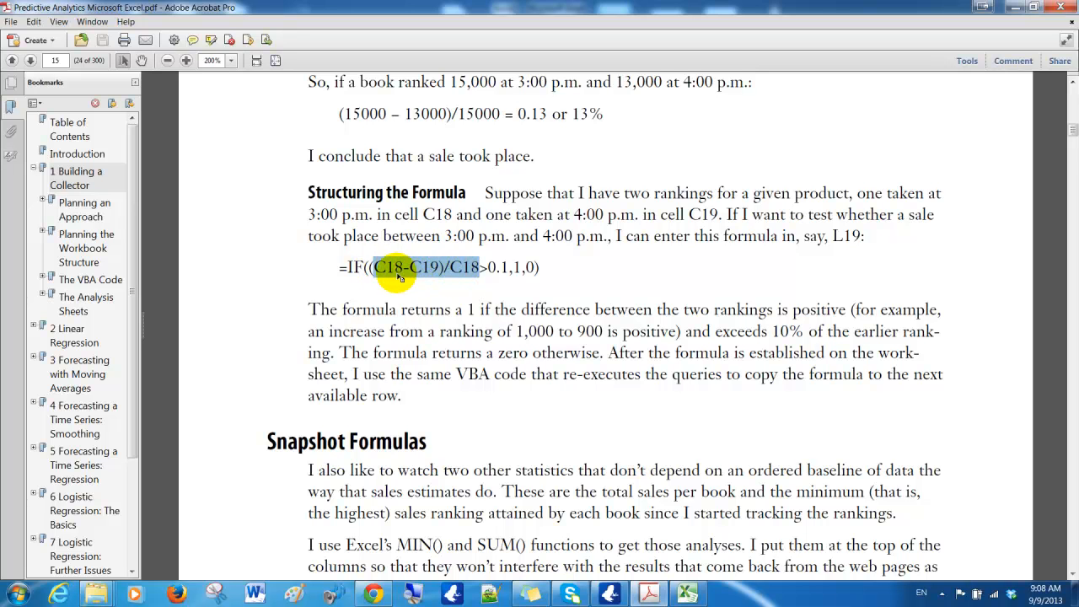
pyautogui.click(518, 266)
pyautogui.moveTo(516, 266); pyautogui.dragTo(531, 265)
pyautogui.doubleClick(531, 266)
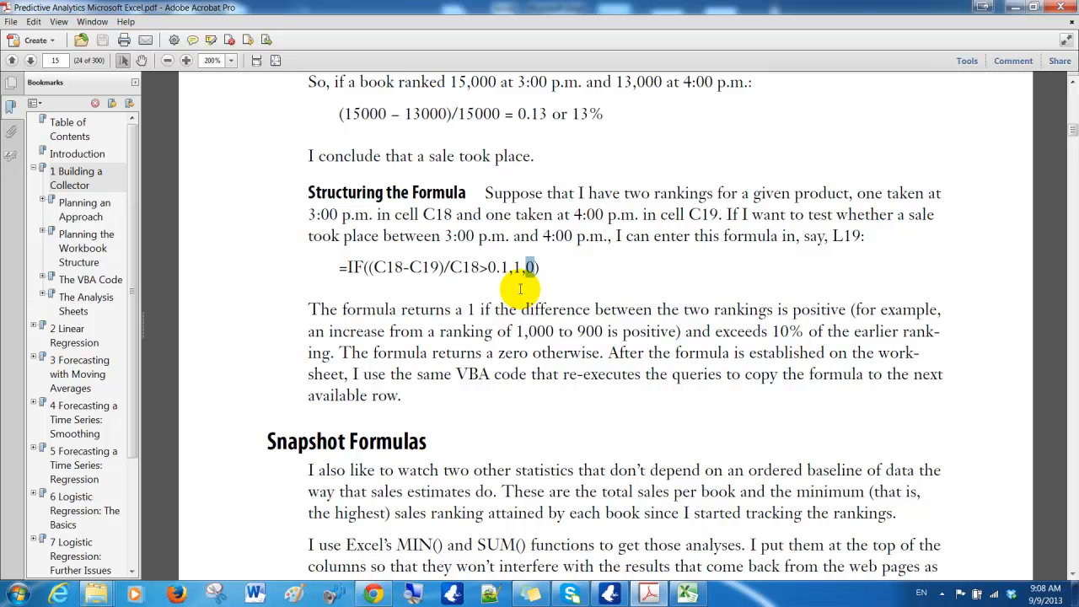
# Go to the Snapshot Formulas section and highlight the MIN() and SUM() function names in its text.
pyautogui.scroll(-1, 520, 289)
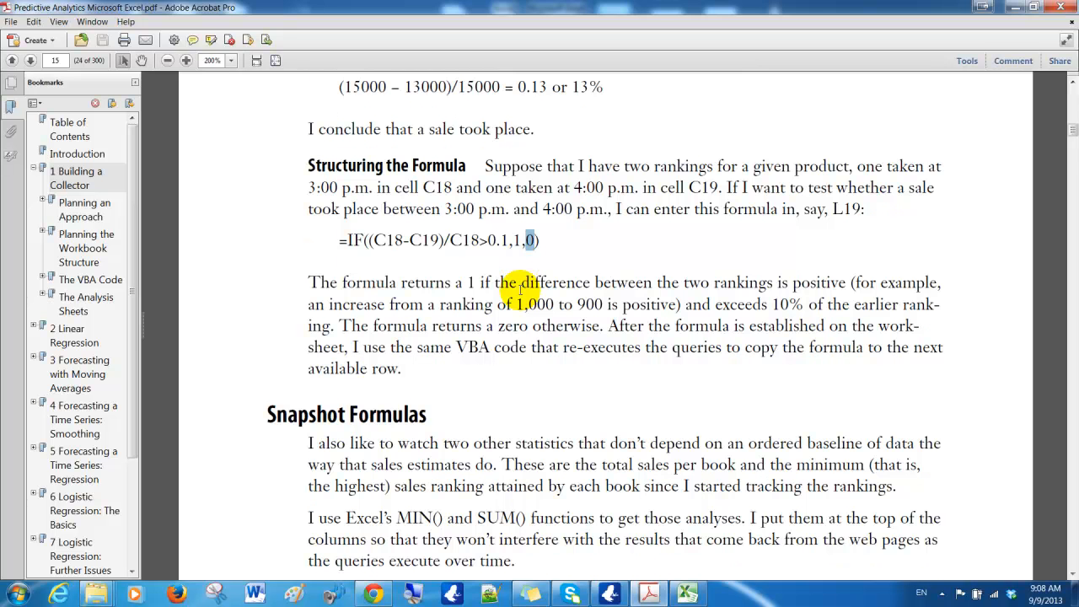
pyautogui.scroll(-6, 520, 289)
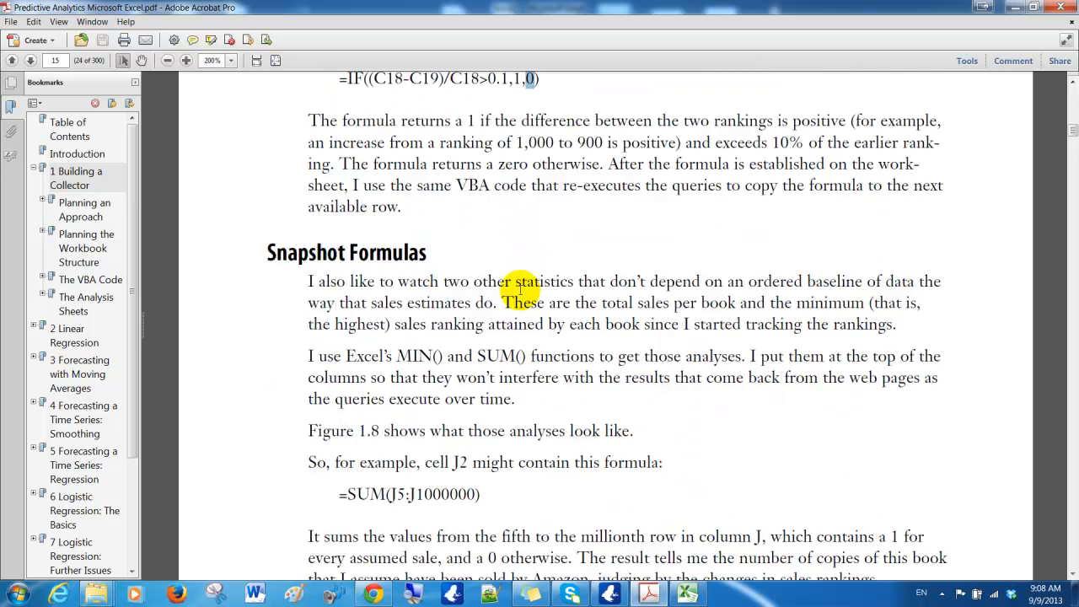
pyautogui.scroll(-2, 520, 289)
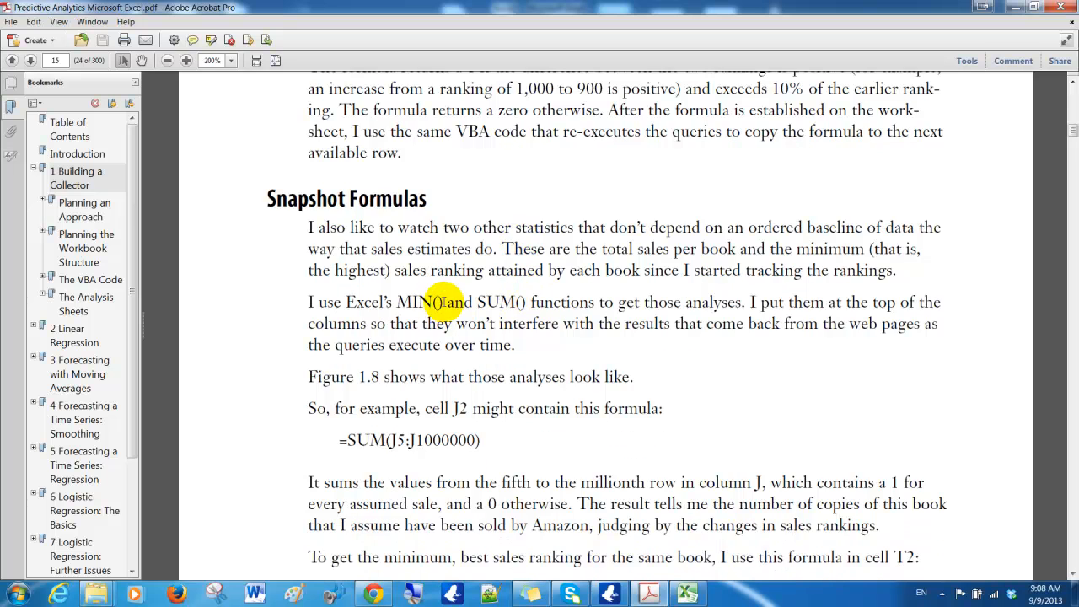
pyautogui.moveTo(441, 302); pyautogui.dragTo(397, 302)
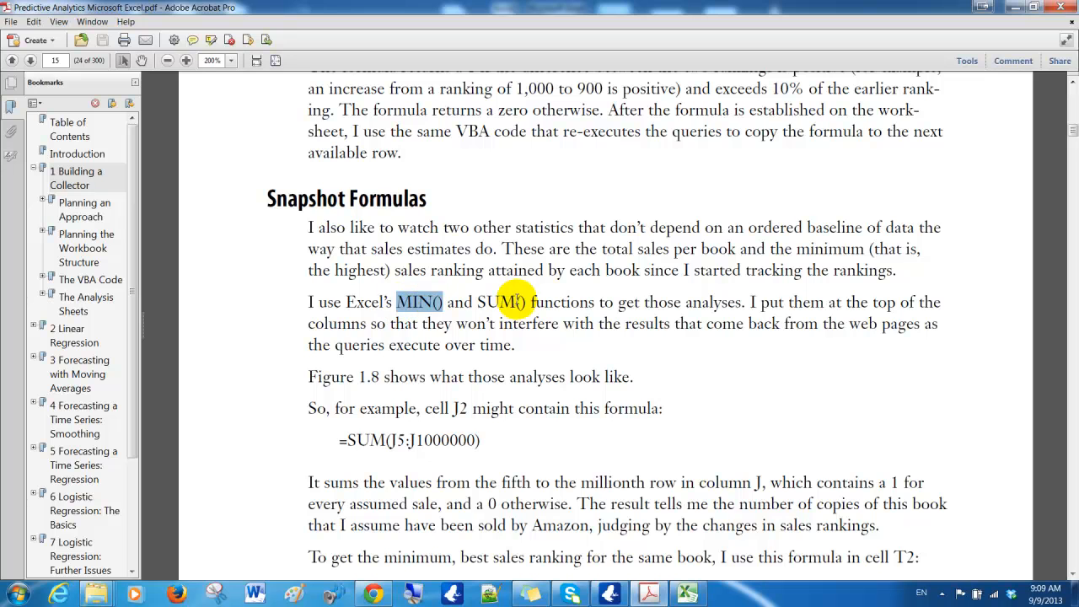
pyautogui.moveTo(529, 302); pyautogui.dragTo(477, 302)
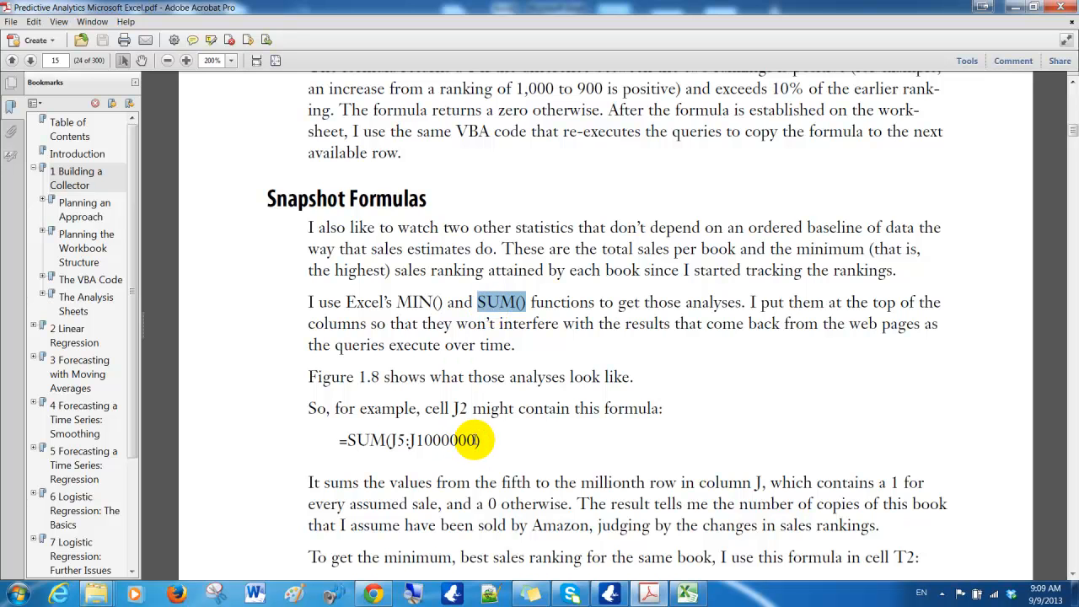
# Highlight the range J5:J1000000 and then the equals sign in the example SUM formula.
pyautogui.click(477, 440)
pyautogui.moveTo(476, 440); pyautogui.dragTo(391, 440)
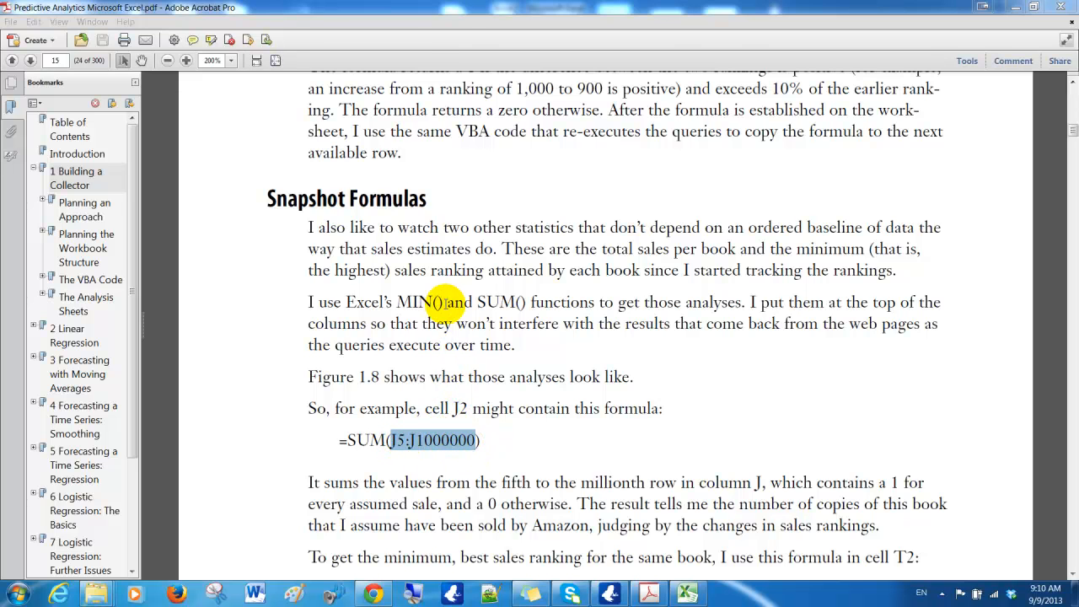
pyautogui.moveTo(348, 442); pyautogui.dragTo(343, 442)
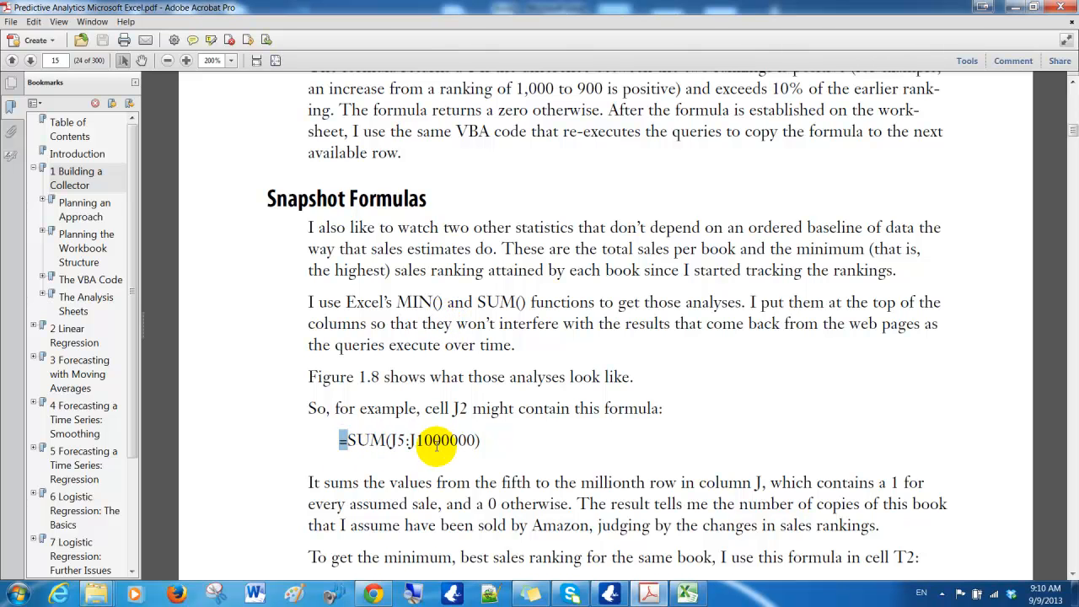